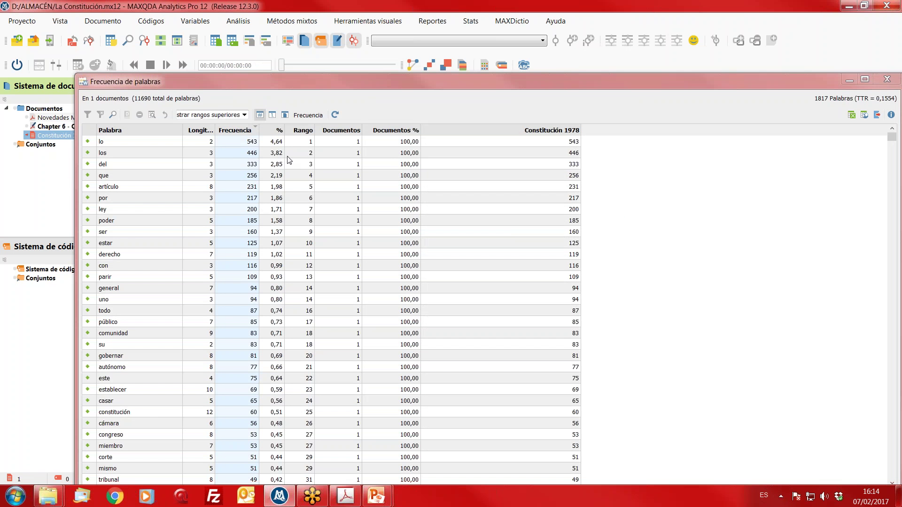
# Mark the words lo, los, del, que, por, con, uno, su and este for exclusion in the word frequency table
pyautogui.moveTo(365, 80); pyautogui.dragTo(344, 10)
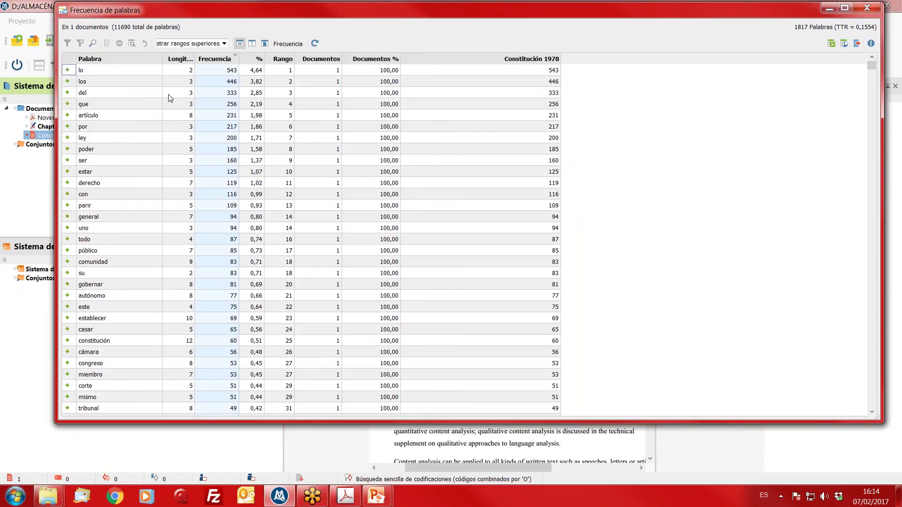
pyautogui.click(66, 71)
pyautogui.click(68, 82)
pyautogui.click(68, 93)
pyautogui.click(68, 104)
pyautogui.click(67, 128)
pyautogui.click(67, 195)
pyautogui.click(67, 229)
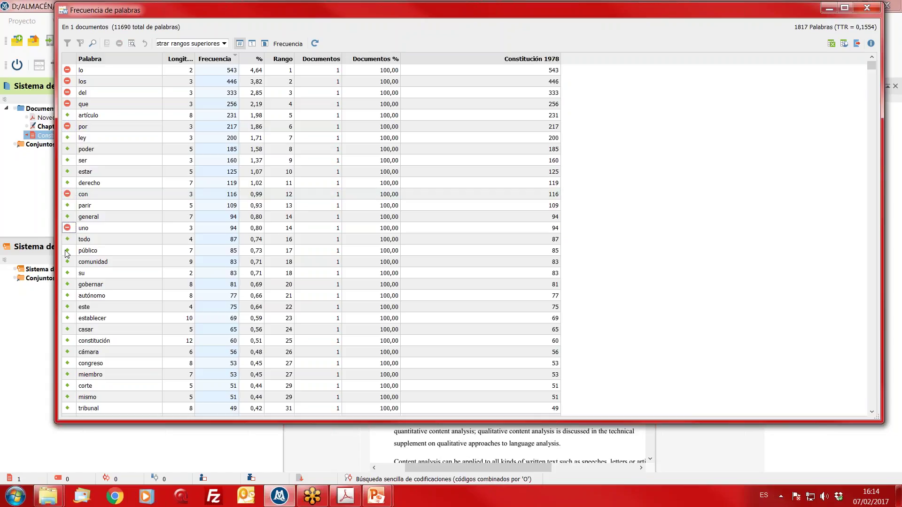
pyautogui.click(69, 273)
pyautogui.click(67, 307)
# Check the remaining words in the frequency table and recalculate the frequencies without the excluded words
pyautogui.scroll(-5, 145, 317)
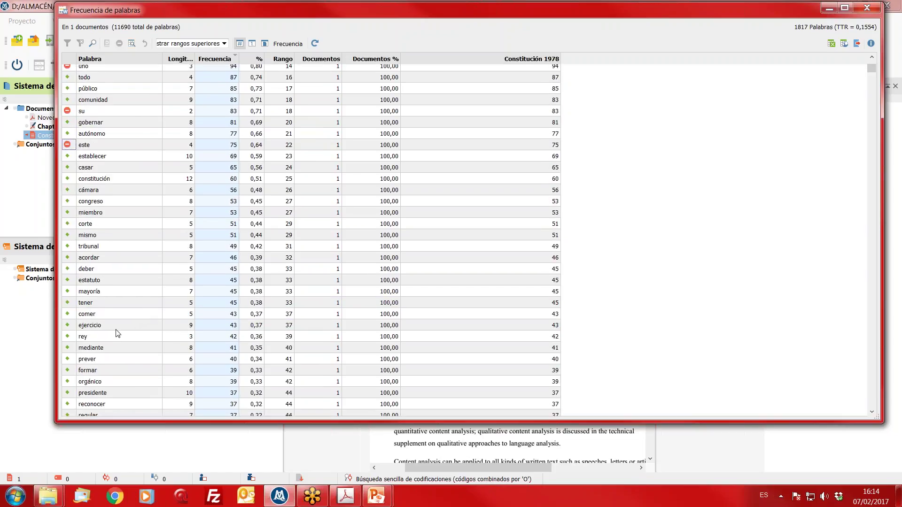
pyautogui.scroll(-3, 144, 318)
pyautogui.scroll(-4, 114, 334)
pyautogui.scroll(10, 115, 320)
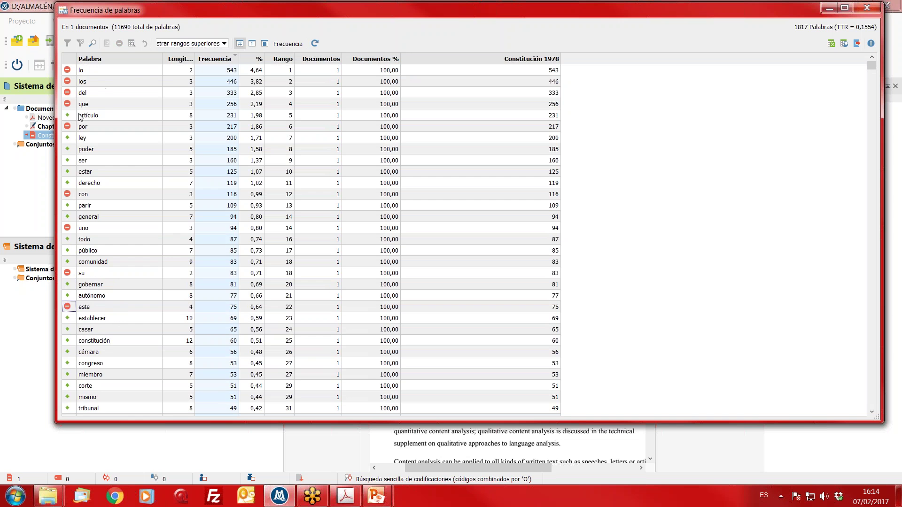
pyautogui.click(315, 44)
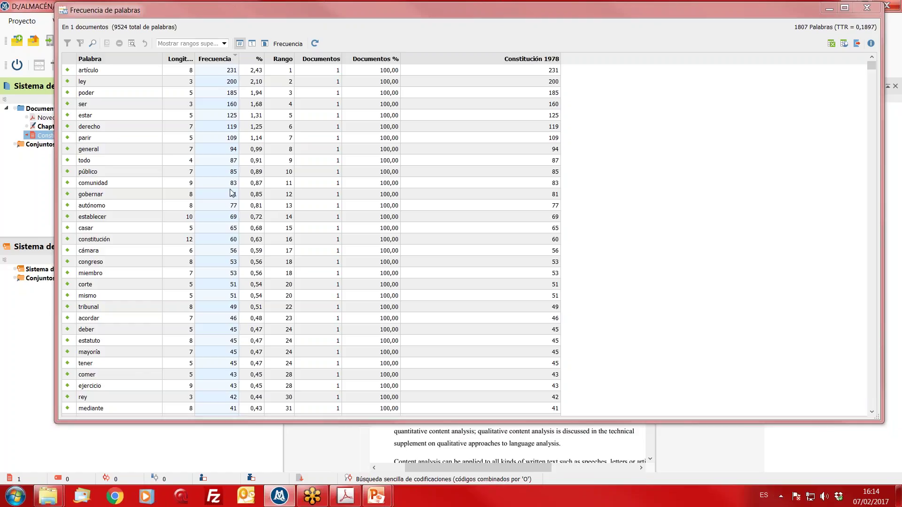
# List the search results for the word "comunidad" from the word frequency table
pyautogui.moveTo(230, 193)
pyautogui.moveTo(107, 190)
pyautogui.moveTo(98, 242)
pyautogui.moveTo(97, 222)
pyautogui.click(96, 184)
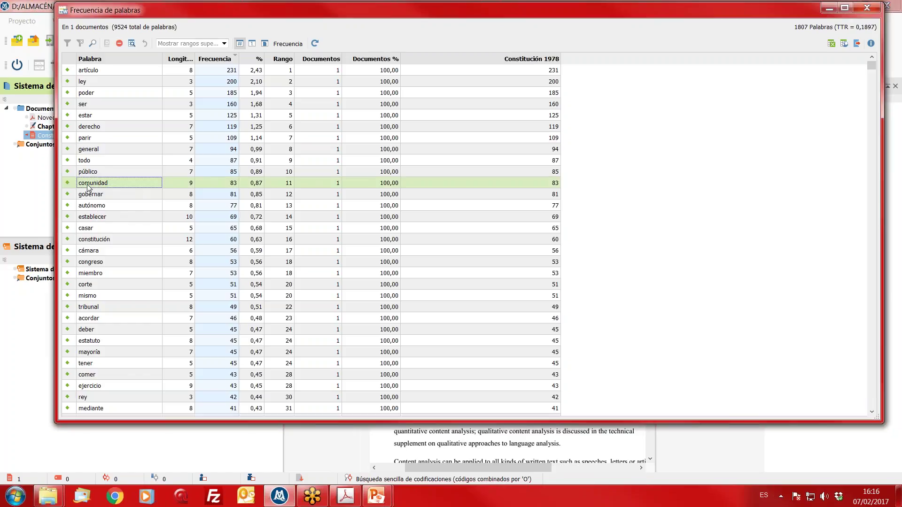
pyautogui.moveTo(88, 187)
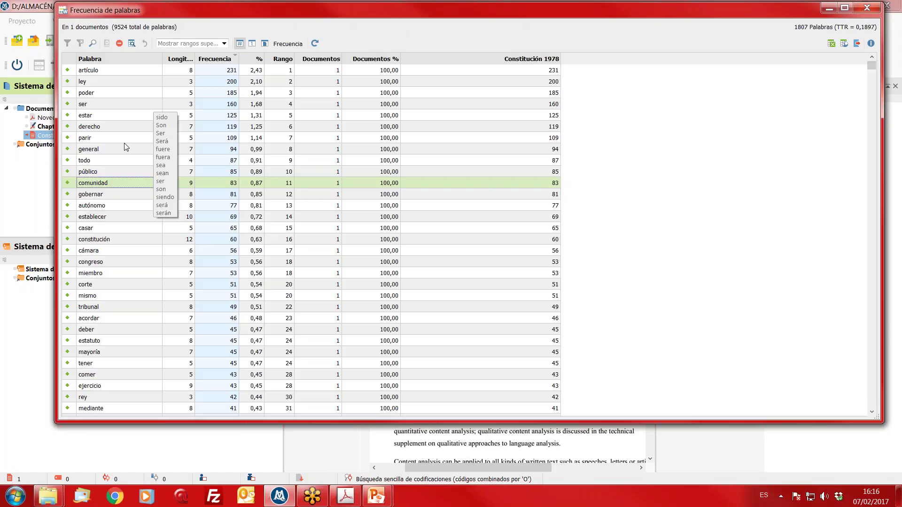
pyautogui.rightClick(102, 184)
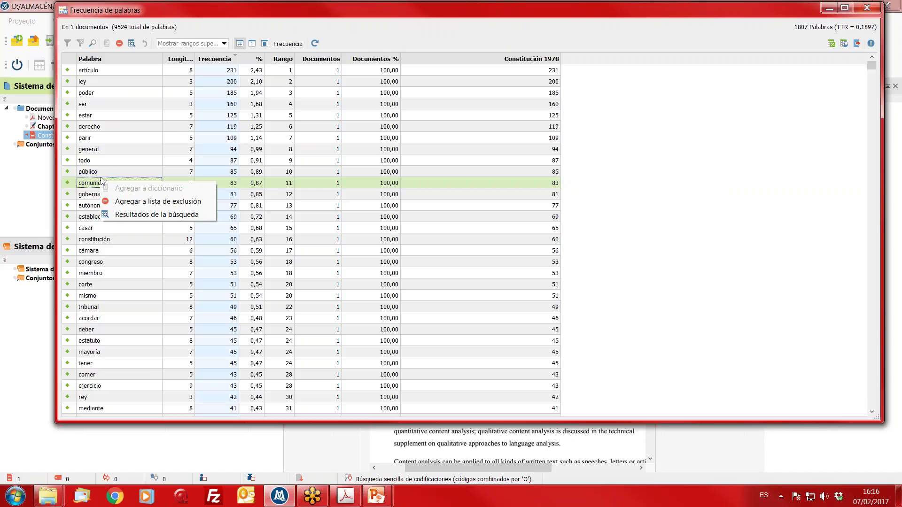
pyautogui.click(129, 215)
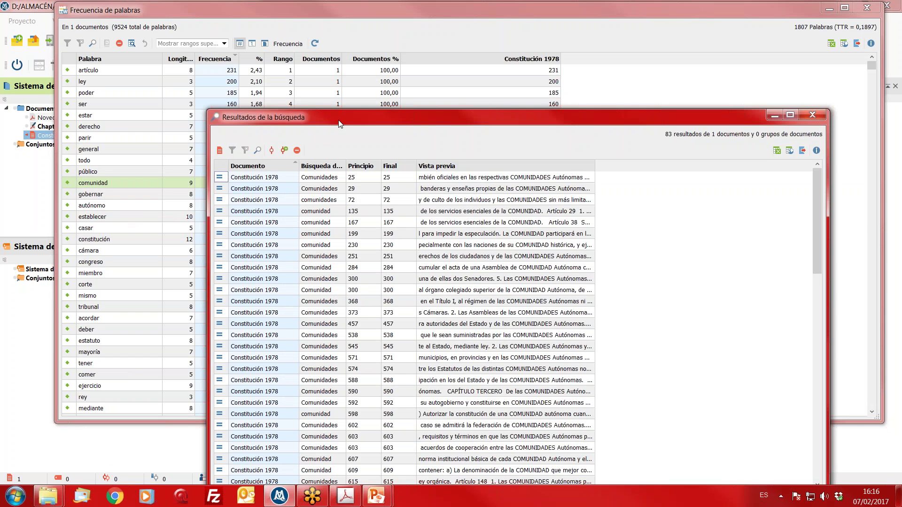
# Show the first "Comunidades" hit in its document context, shrinking both result windows, and look through the hits
pyautogui.moveTo(340, 124); pyautogui.dragTo(310, 22)
pyautogui.click(433, 79)
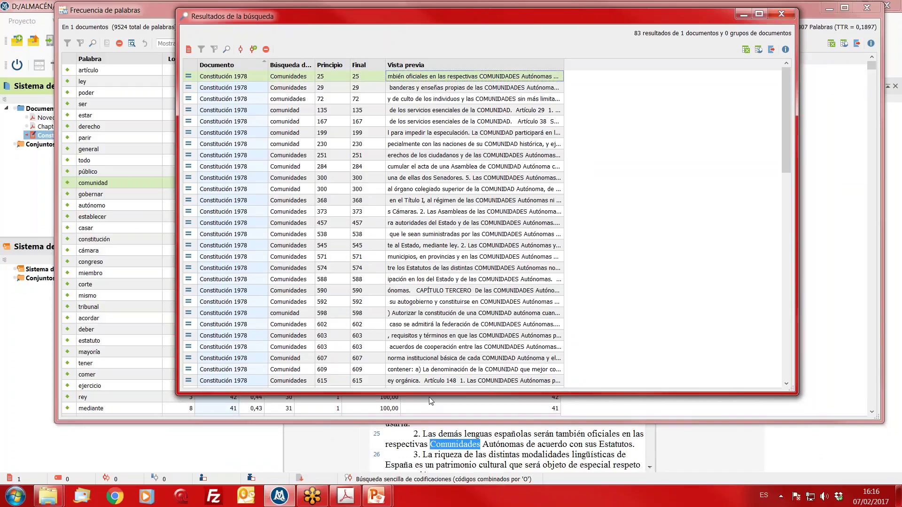
pyautogui.moveTo(430, 394); pyautogui.dragTo(431, 287)
pyautogui.moveTo(437, 421); pyautogui.dragTo(436, 245)
pyautogui.click(437, 282)
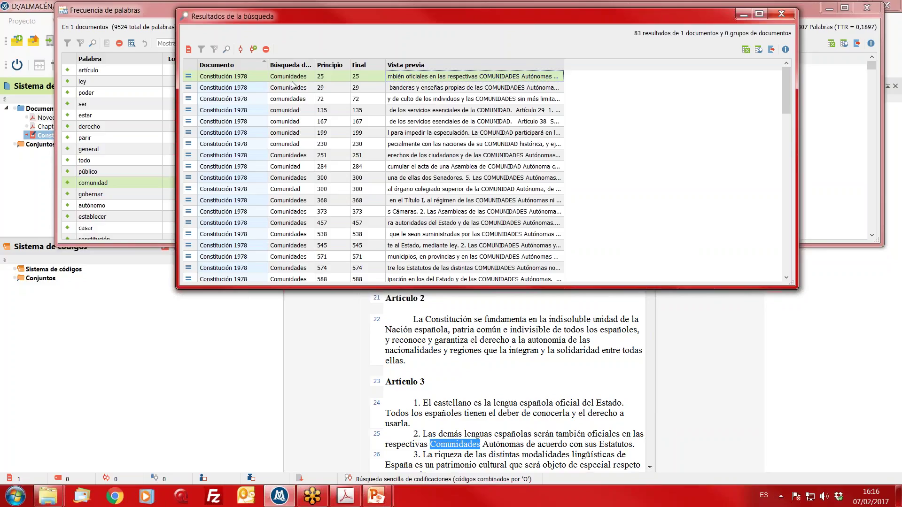
pyautogui.scroll(-10, 235, 200)
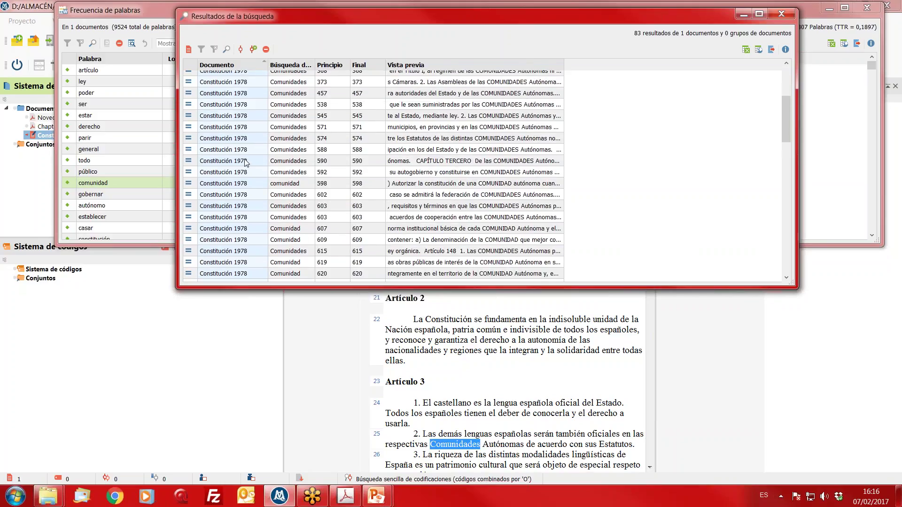
pyautogui.scroll(10, 235, 201)
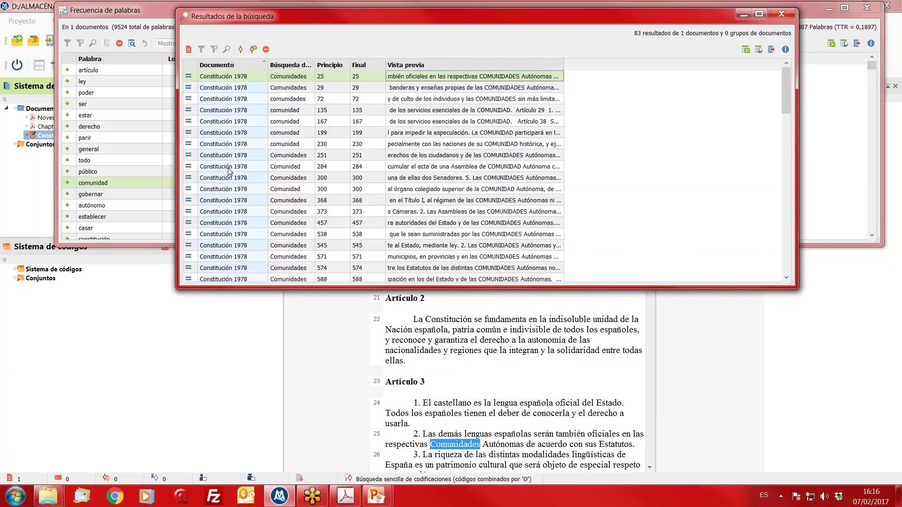
# Create the code "Papel de las Comunidades Autónomas" for autocoding the search results, with the green color #55aa00
pyautogui.click(253, 50)
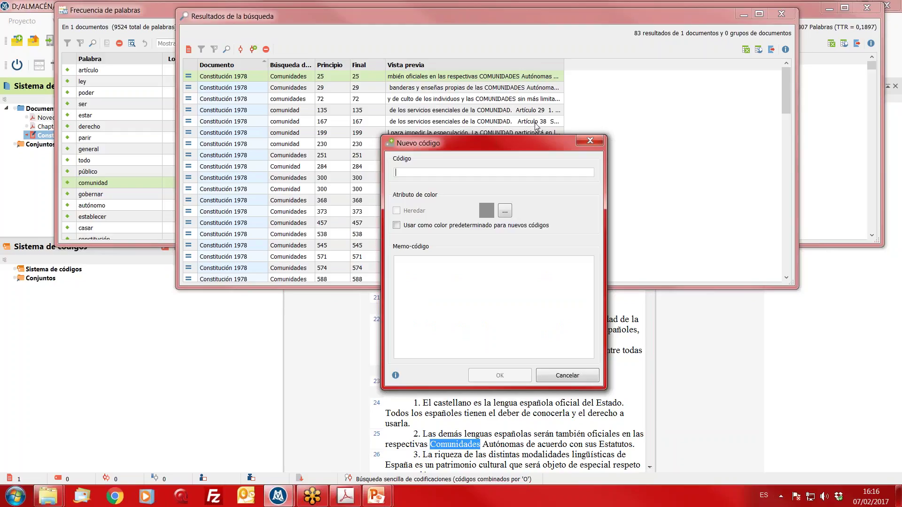
pyautogui.write('Pap')
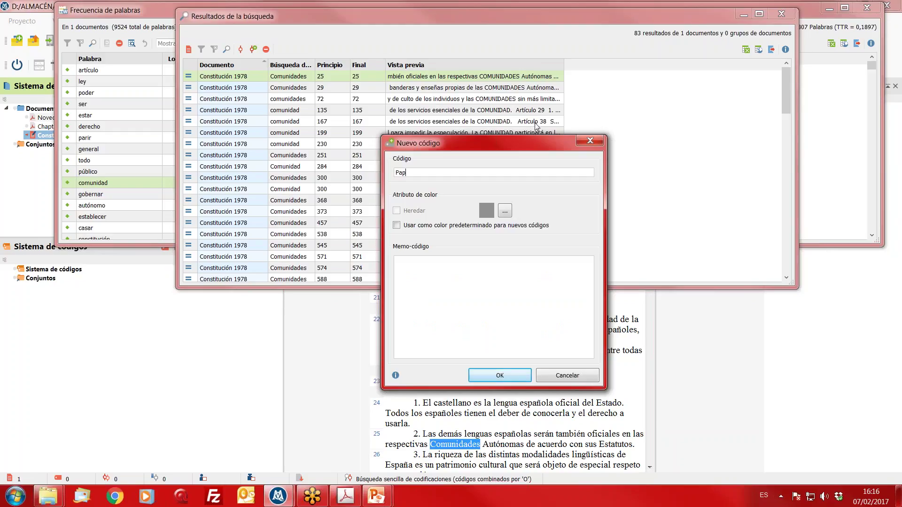
pyautogui.write('el de las Comunidades Autónomas')
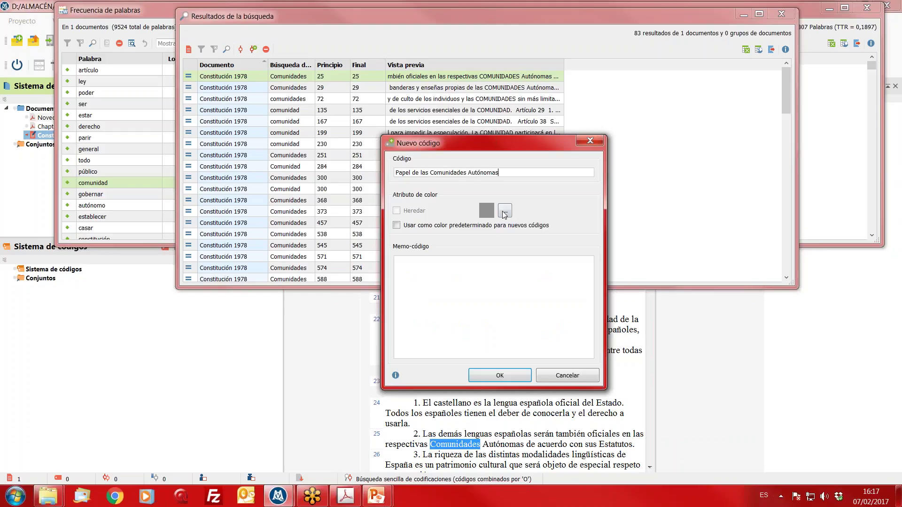
pyautogui.click(504, 214)
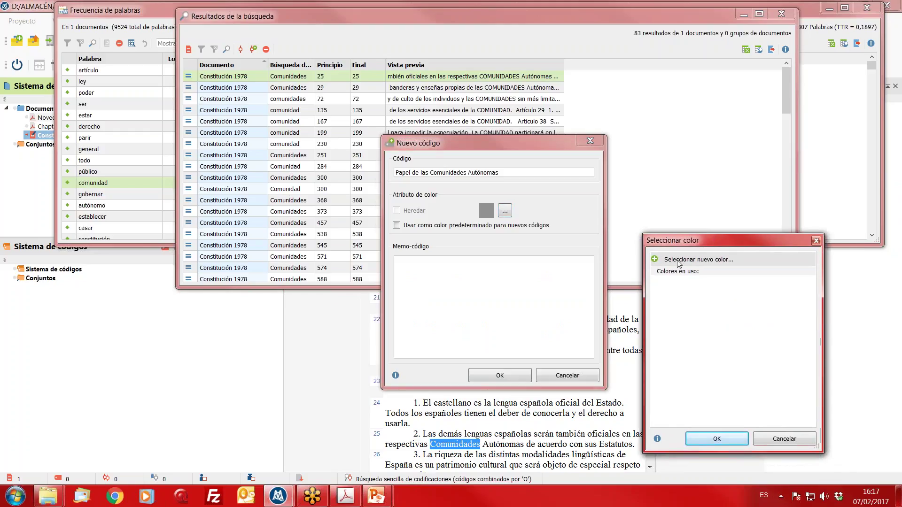
pyautogui.click(675, 261)
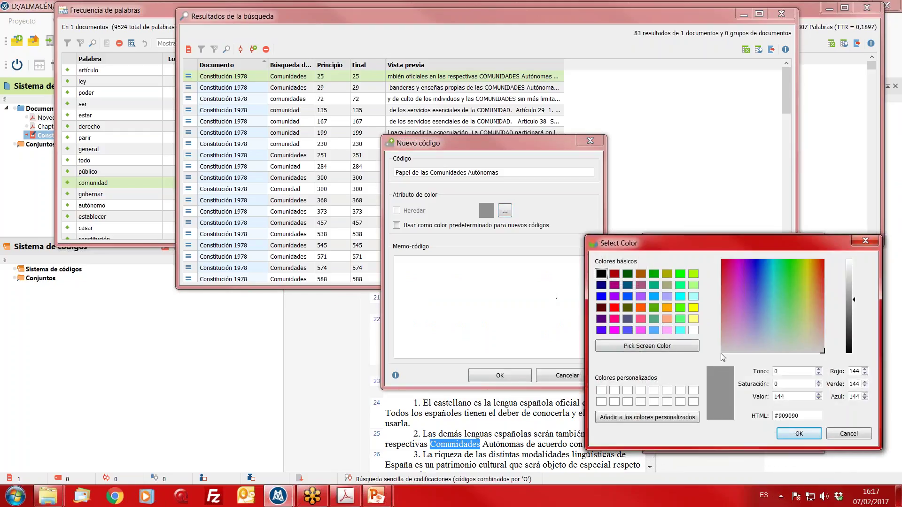
pyautogui.click(653, 308)
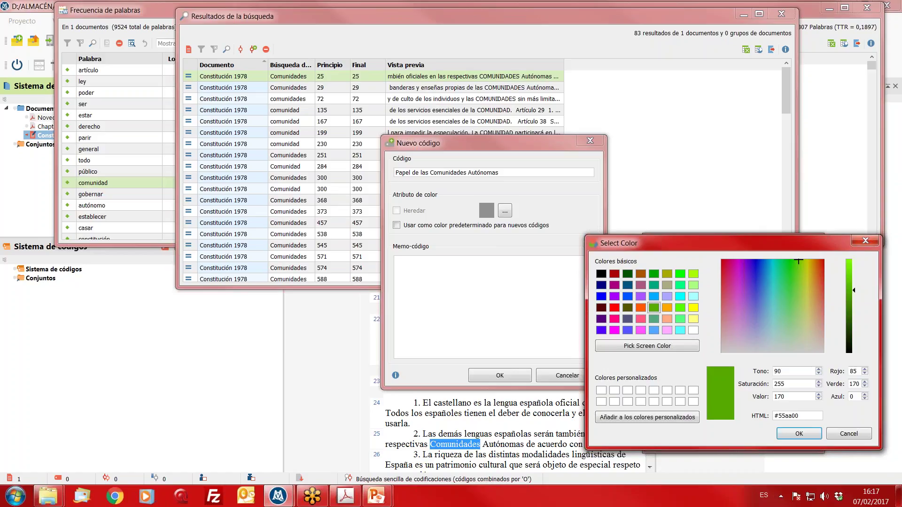
pyautogui.click(809, 435)
pyautogui.click(502, 376)
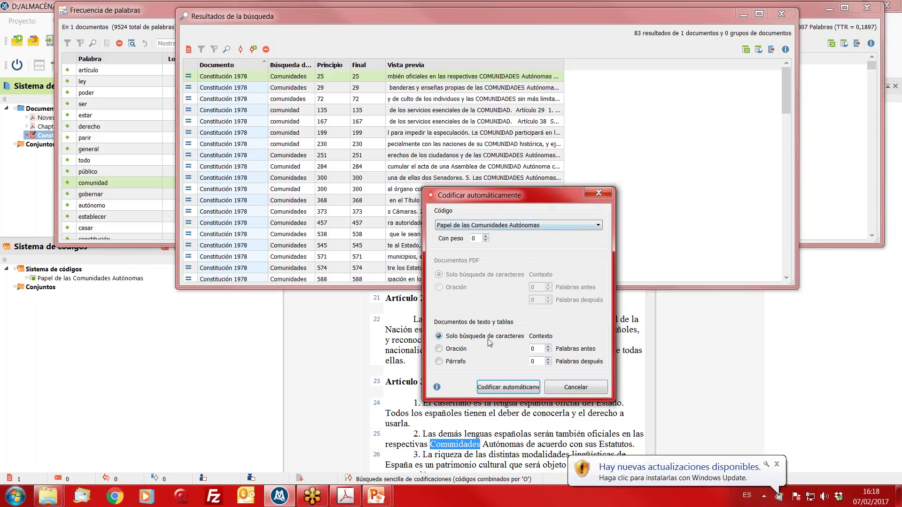
# Autocode the search results with the new code, using the whole sentence (Oración) as the coded unit
pyautogui.click(460, 350)
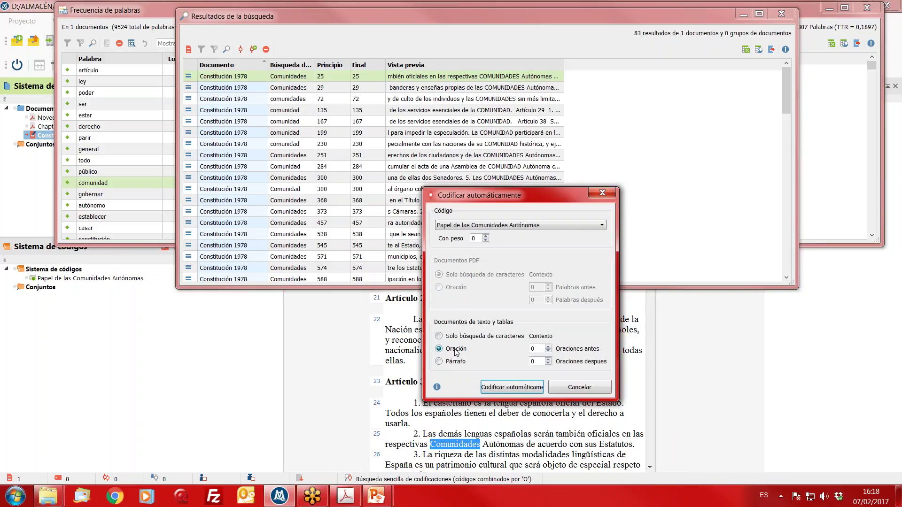
pyautogui.click(503, 388)
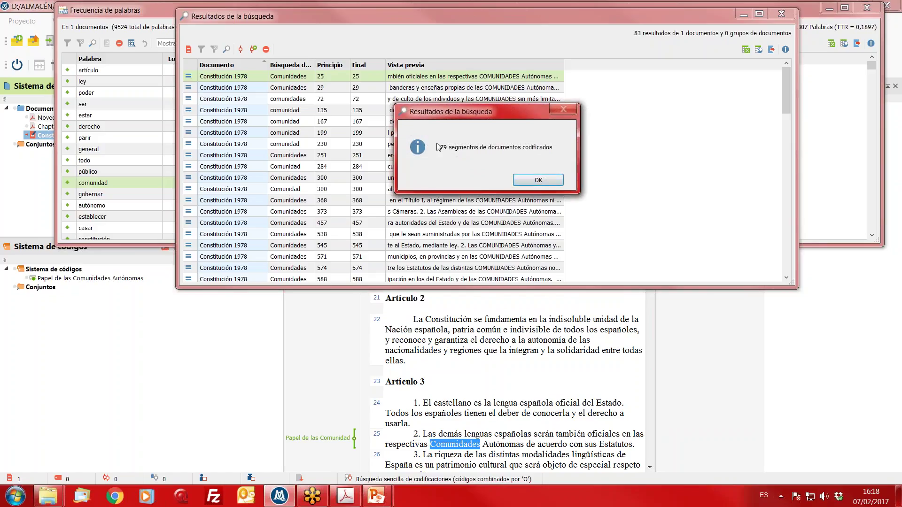
pyautogui.click(538, 180)
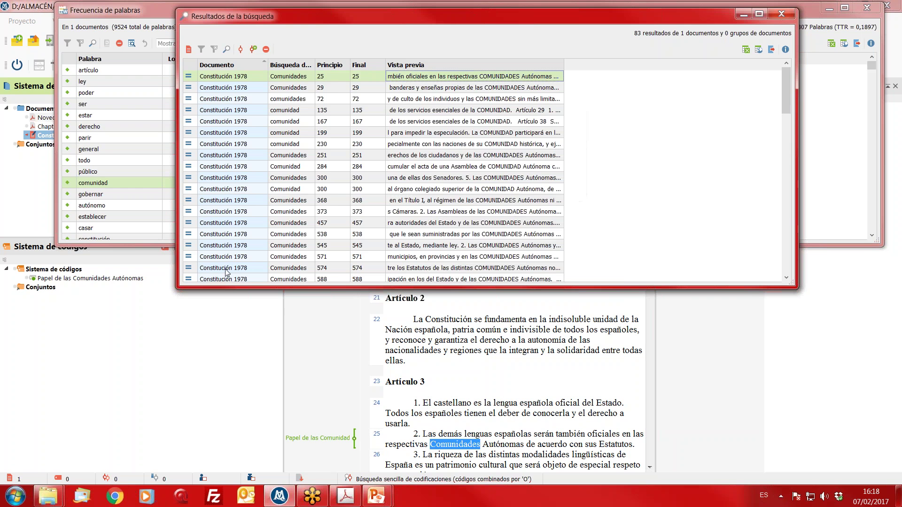
# Move the result windows aside, examine three segments coded with "Papel de las Comunidades Autónomas", and close the segment overview
pyautogui.moveTo(320, 20); pyautogui.dragTo(486, 380)
pyautogui.moveTo(289, 5); pyautogui.dragTo(530, 439)
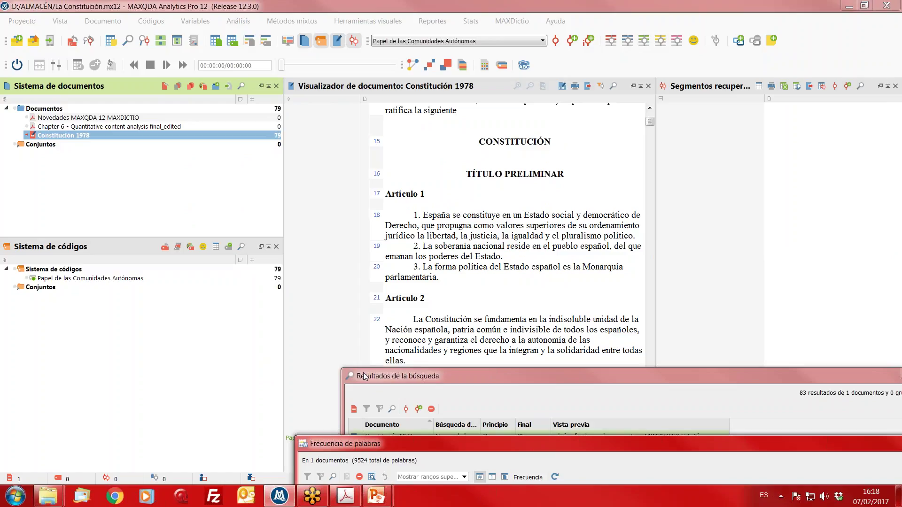
pyautogui.click(131, 279)
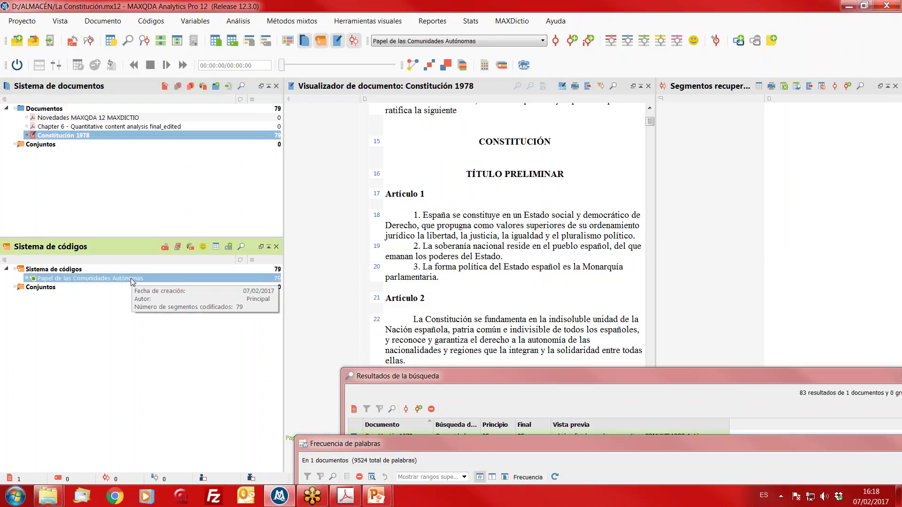
pyautogui.doubleClick(130, 278)
pyautogui.click(389, 339)
pyautogui.click(370, 395)
pyautogui.click(356, 428)
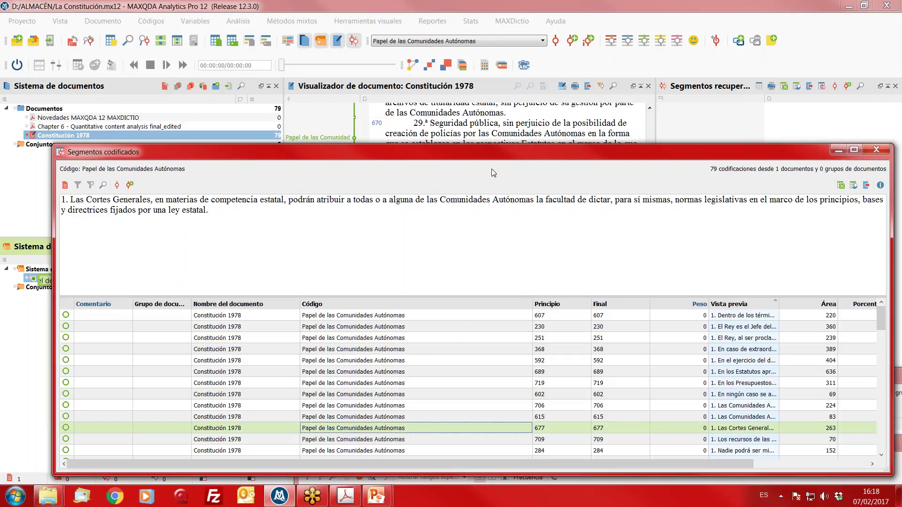
pyautogui.moveTo(497, 155); pyautogui.dragTo(316, 221)
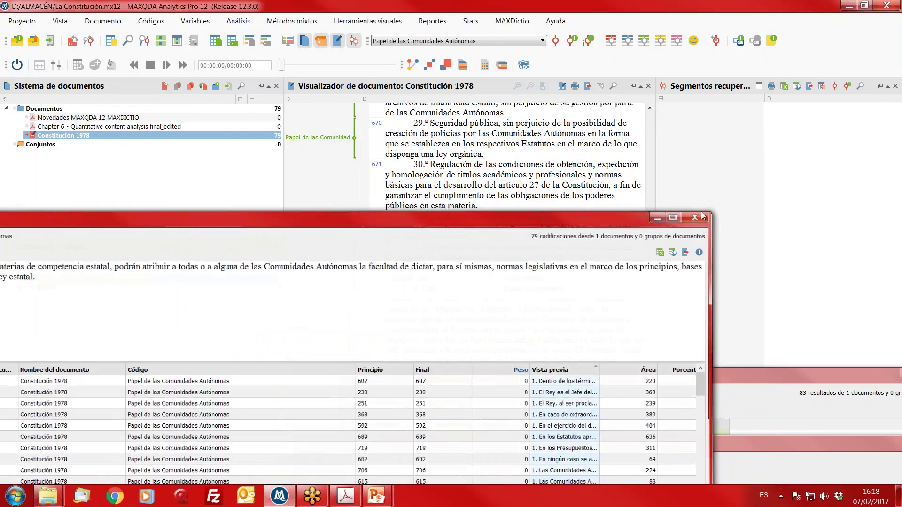
pyautogui.click(694, 217)
# Look through the coded passages in the Constitución 1978 document as far as Artículo 155
pyautogui.click(443, 289)
pyautogui.scroll(-1, 443, 331)
pyautogui.scroll(-3, 443, 332)
pyautogui.scroll(3, 442, 331)
pyautogui.scroll(-10, 441, 329)
pyautogui.scroll(-10, 442, 329)
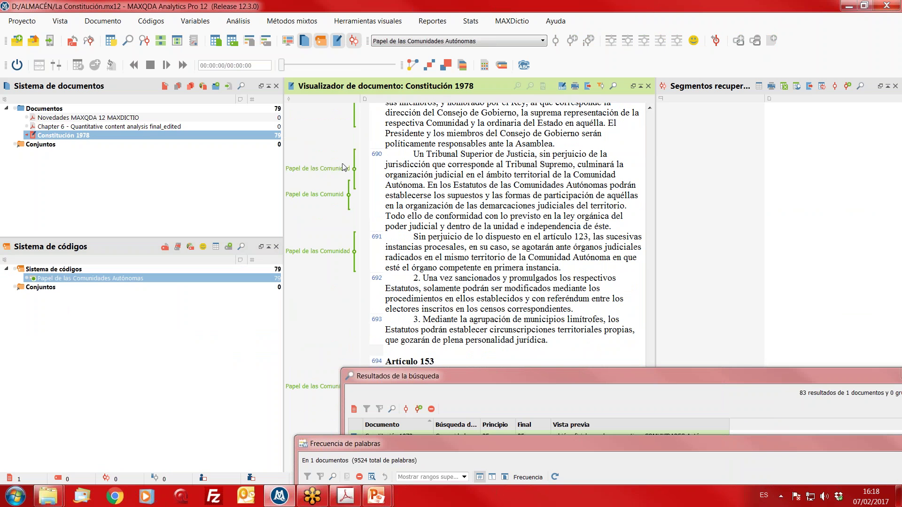
pyautogui.scroll(-4, 490, 297)
pyautogui.scroll(-6, 490, 296)
pyautogui.scroll(3, 498, 267)
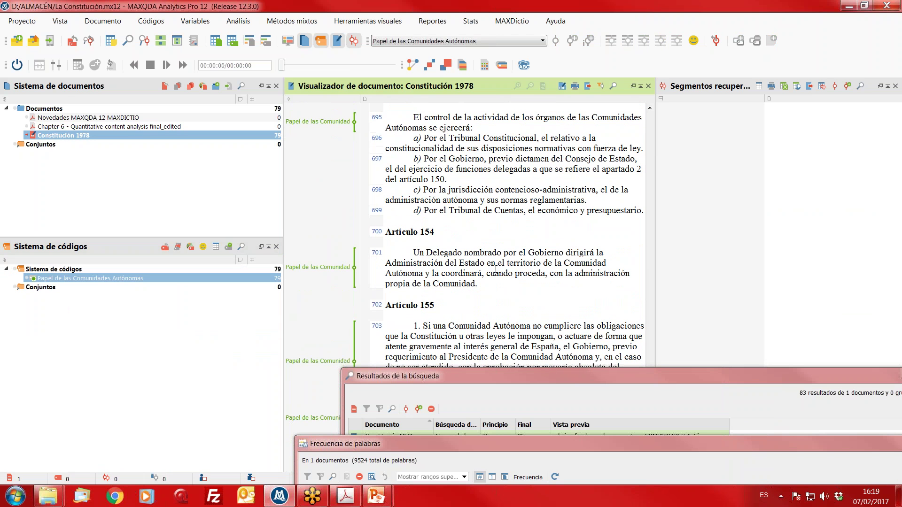
pyautogui.scroll(-3, 498, 266)
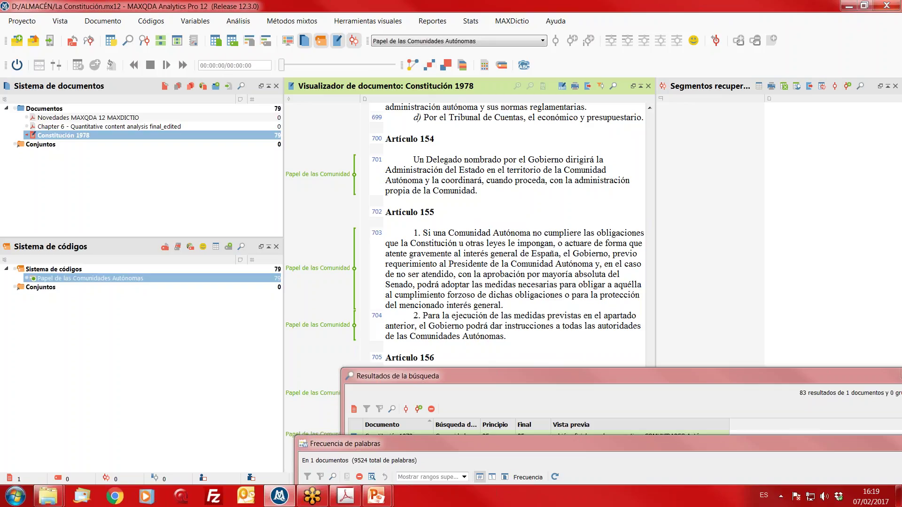
# Close the word frequency table and the search results window
pyautogui.moveTo(541, 444); pyautogui.dragTo(281, 236)
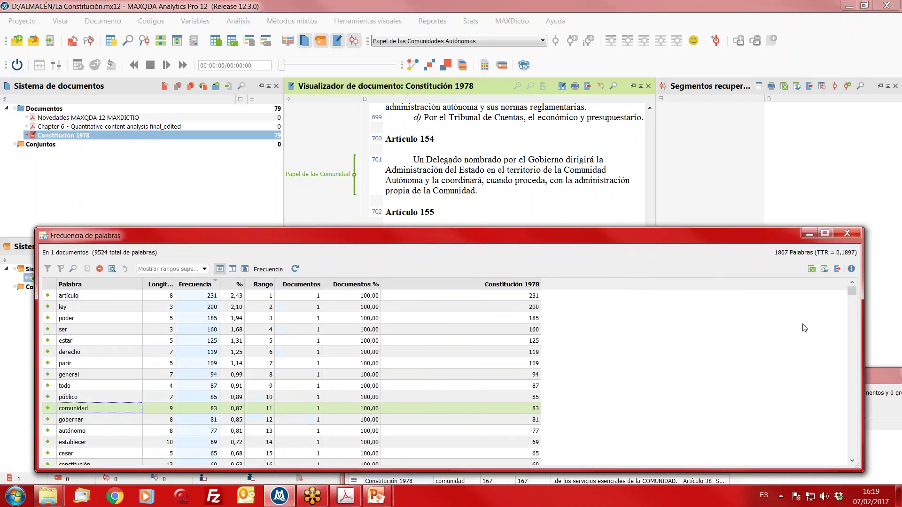
pyautogui.click(847, 233)
pyautogui.moveTo(602, 377); pyautogui.dragTo(429, 273)
pyautogui.click(774, 269)
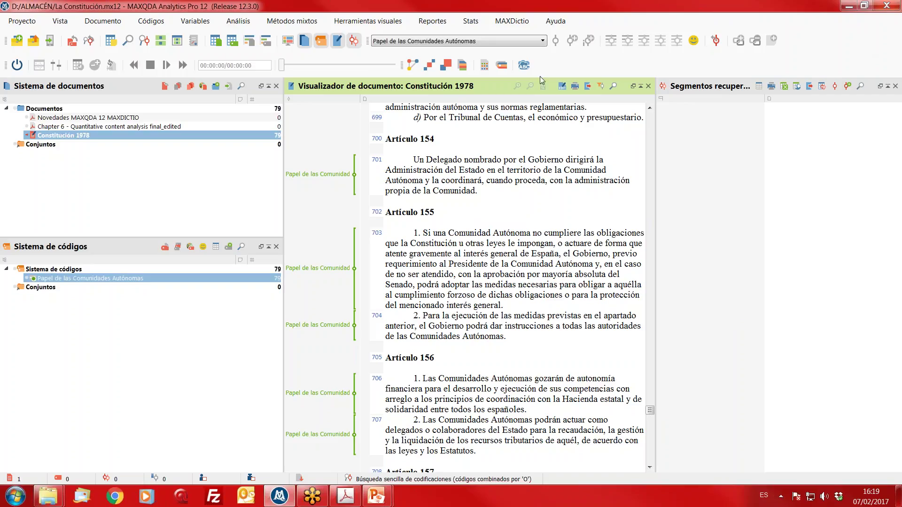
# Run a keyword-in-context search for "ejercito" in the activated document and close its results
pyautogui.click(512, 23)
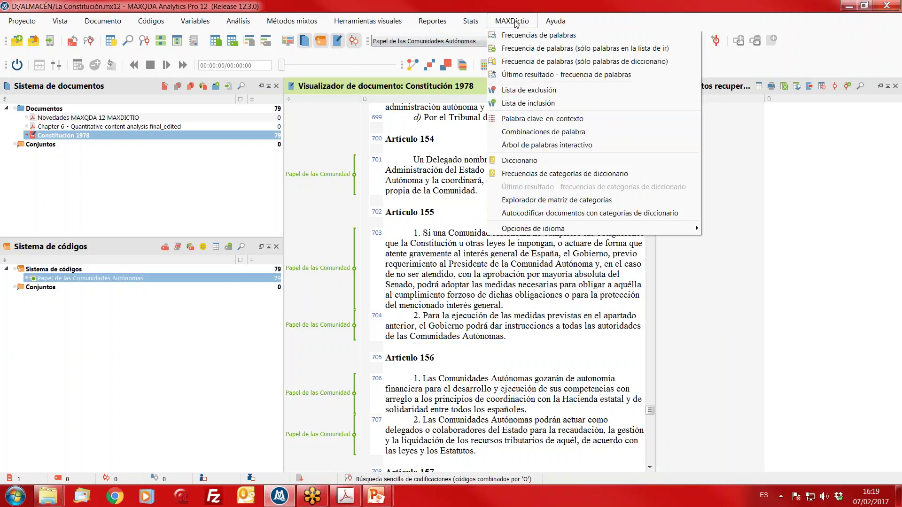
pyautogui.click(537, 120)
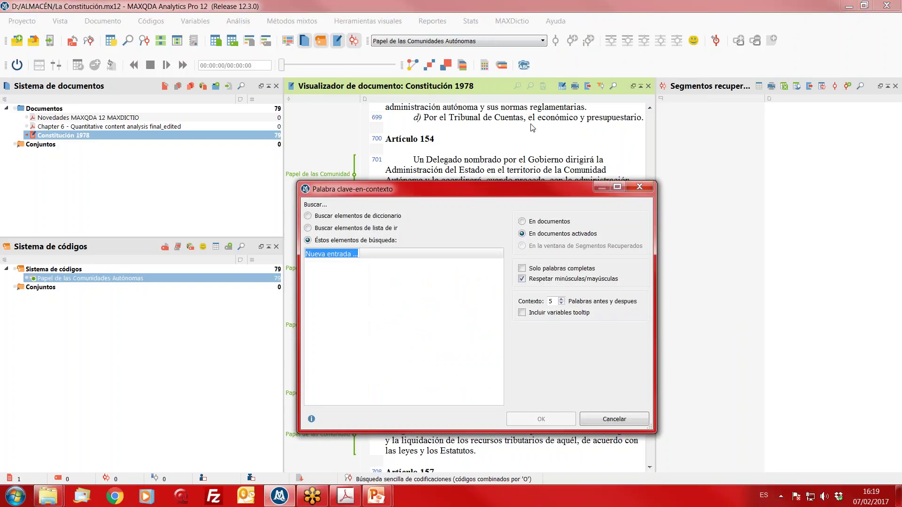
pyautogui.moveTo(379, 192); pyautogui.dragTo(361, 92)
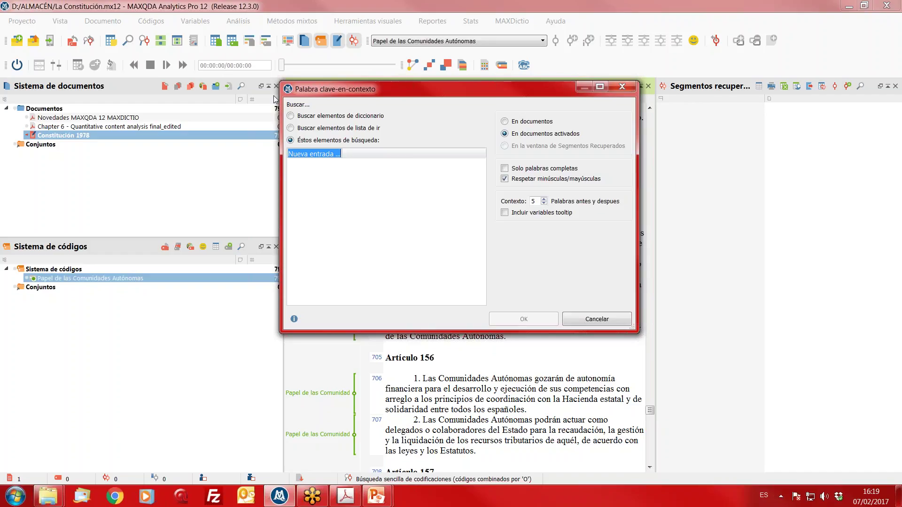
pyautogui.write('ejercito')
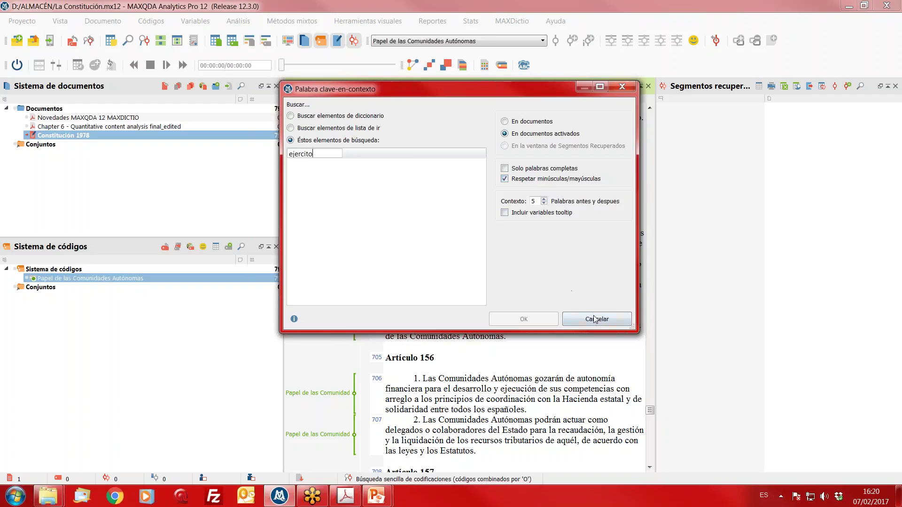
pyautogui.click(373, 187)
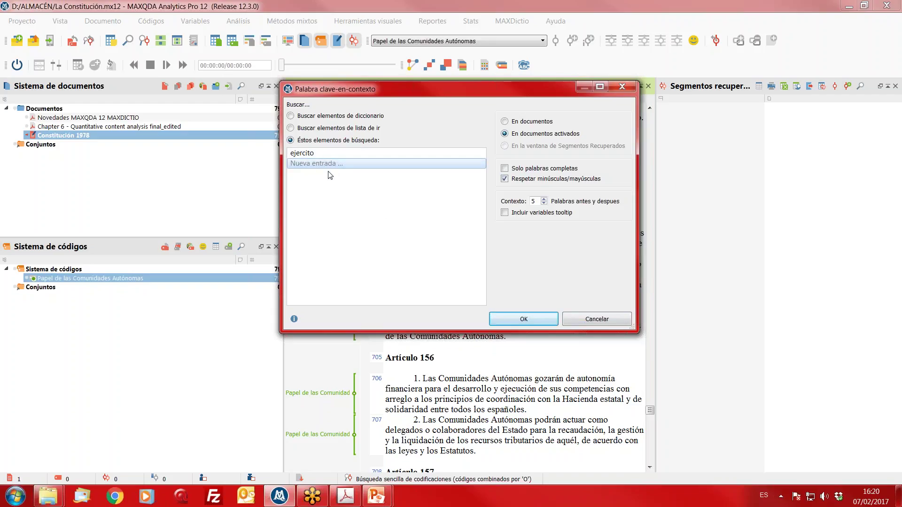
pyautogui.click(506, 322)
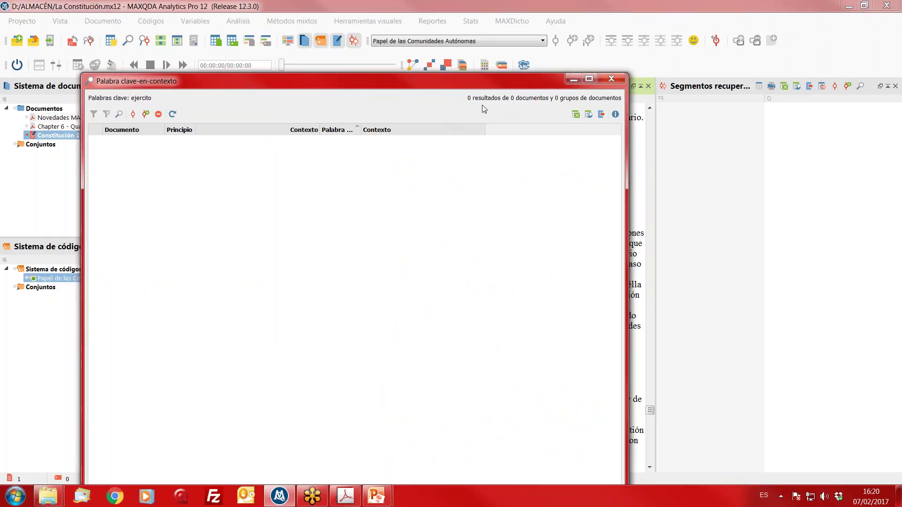
pyautogui.click(610, 81)
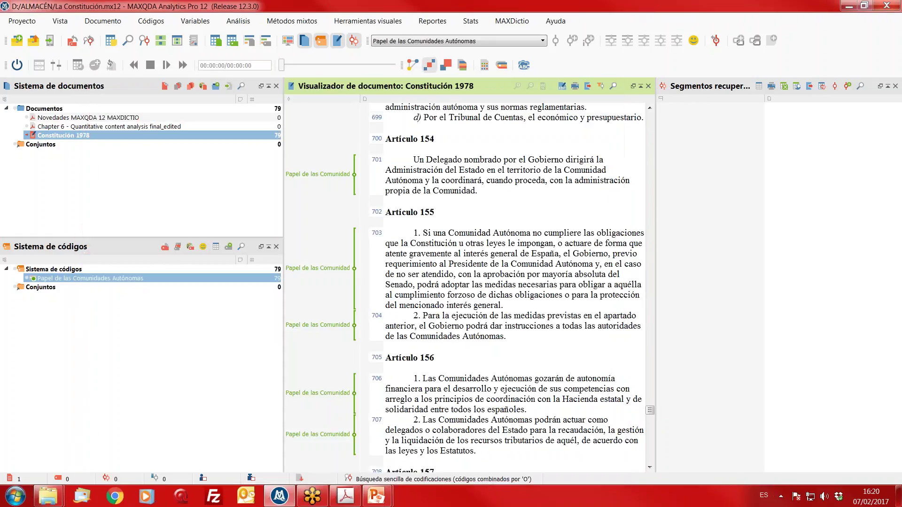
# Replace the keyword-in-context search term with "derecho" and run the search in the activated document
pyautogui.click(501, 26)
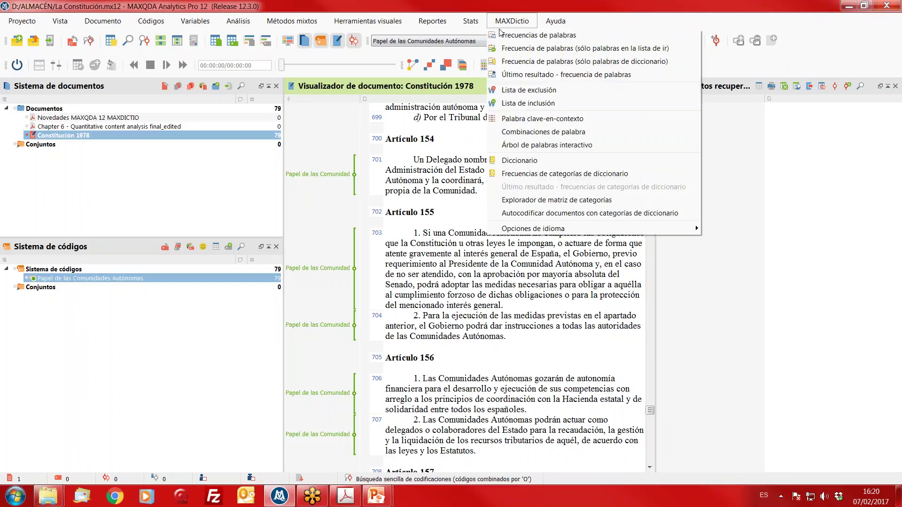
pyautogui.click(529, 119)
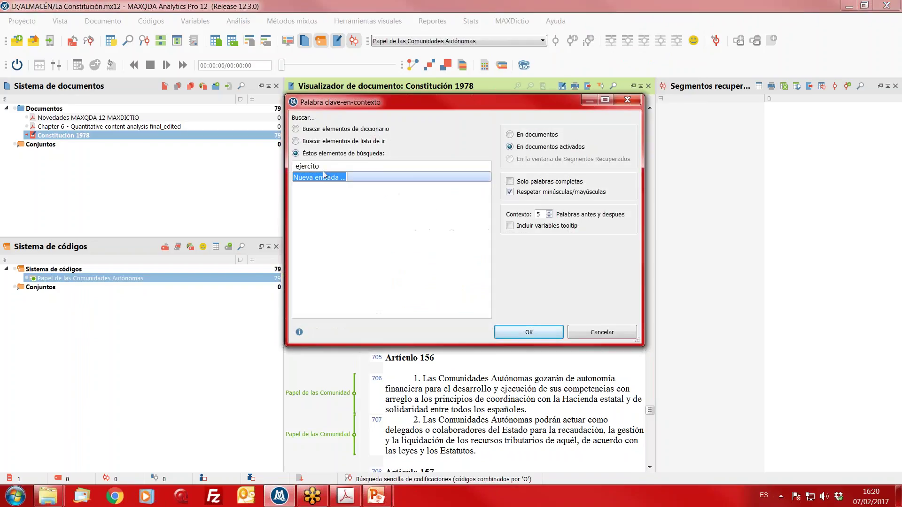
pyautogui.click(487, 167)
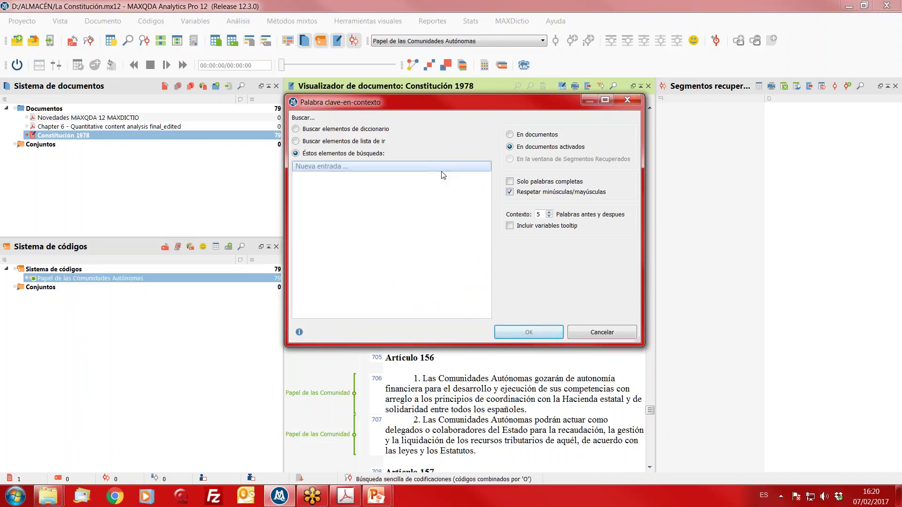
pyautogui.click(443, 168)
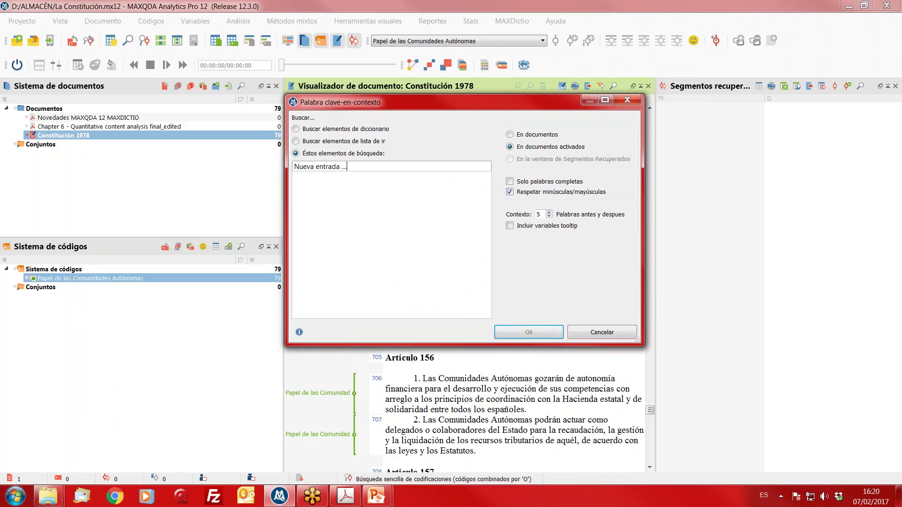
pyautogui.hotkey('ctrl', 'a')
pyautogui.write('derecho')
pyautogui.press('Return')
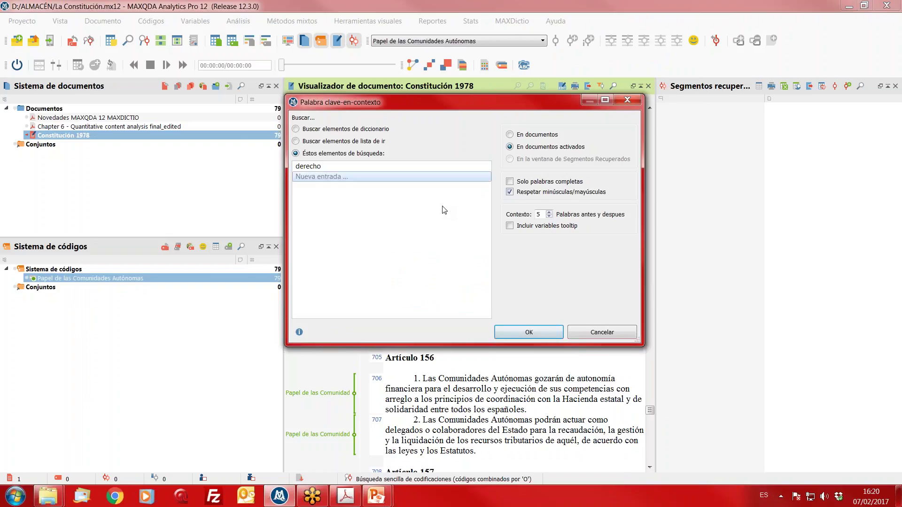
pyautogui.click(521, 334)
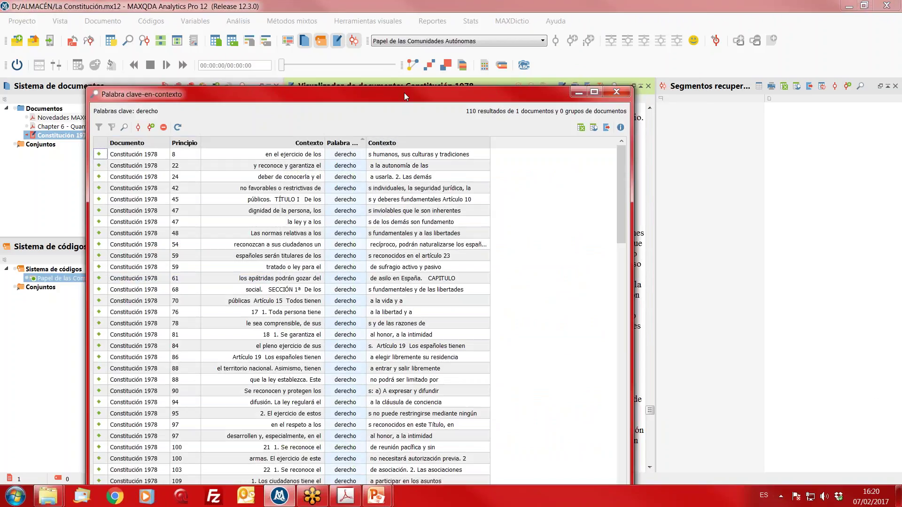
# Look through the "derecho" keyword-in-context results, widen the Palabra clave column, and close the results window
pyautogui.moveTo(408, 90); pyautogui.dragTo(416, 12)
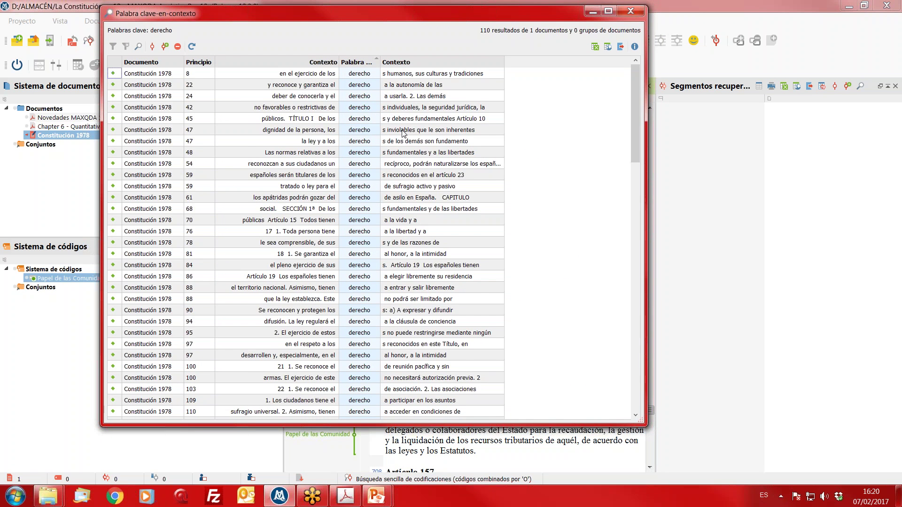
pyautogui.scroll(-5, 430, 266)
pyautogui.scroll(-18, 445, 259)
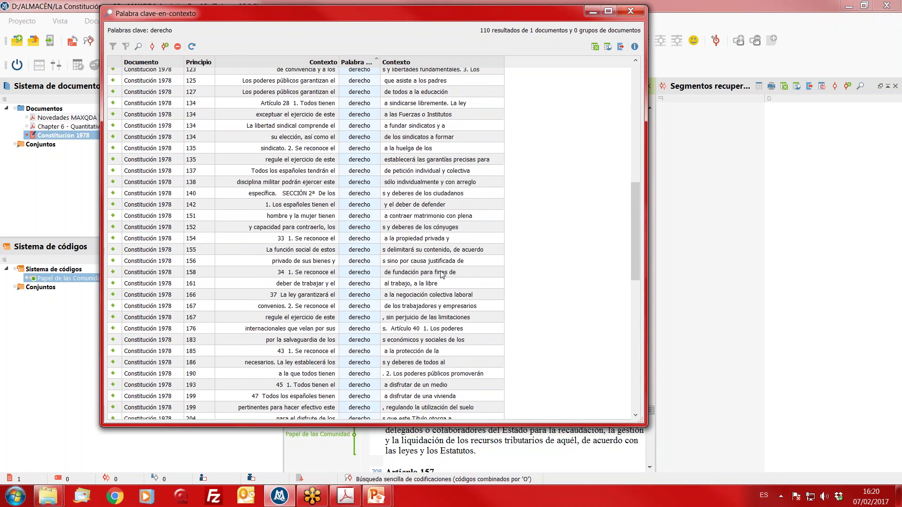
pyautogui.scroll(20, 436, 276)
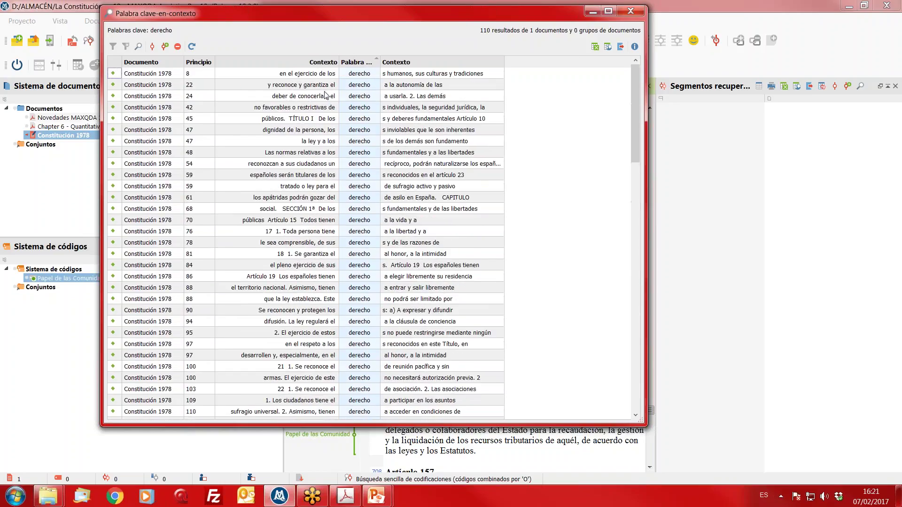
pyautogui.moveTo(380, 63); pyautogui.dragTo(403, 65)
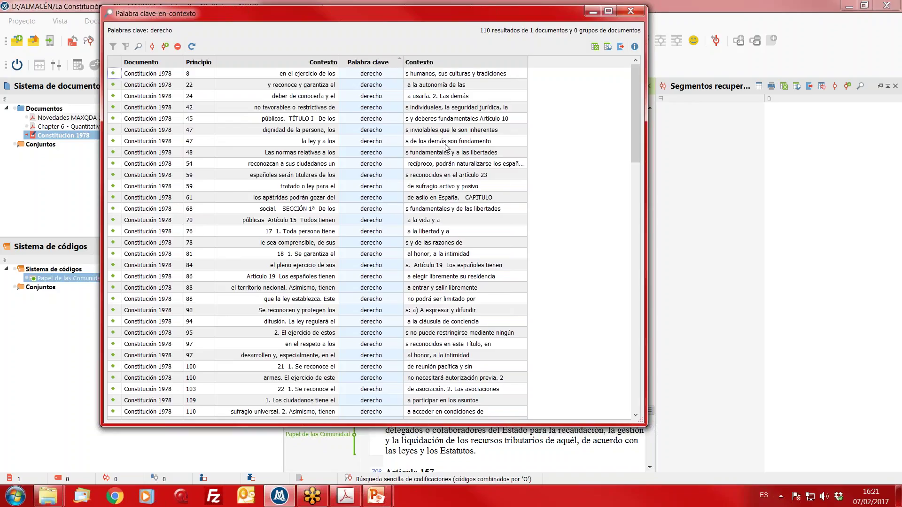
pyautogui.click(631, 11)
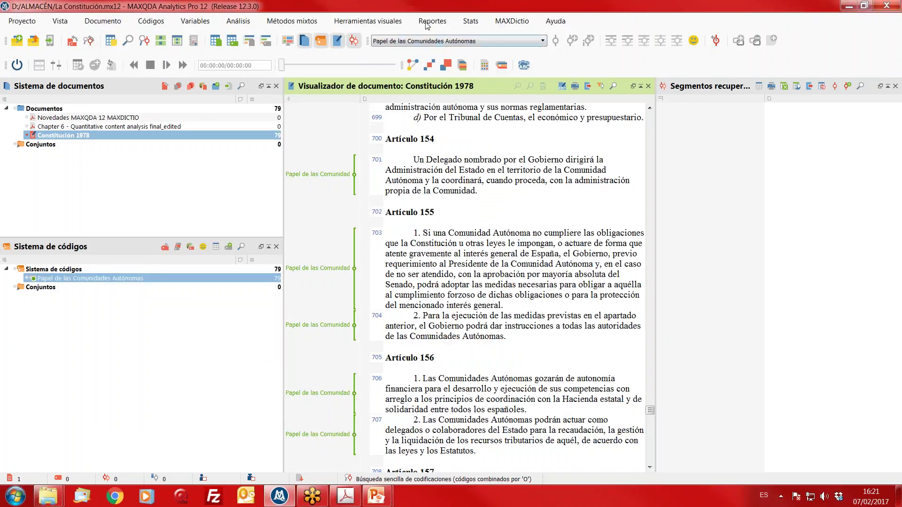
# Run a word combination analysis of three-word combinations in the activated document, with Spanish lemmatization and the standard exclusion list
pyautogui.click(520, 22)
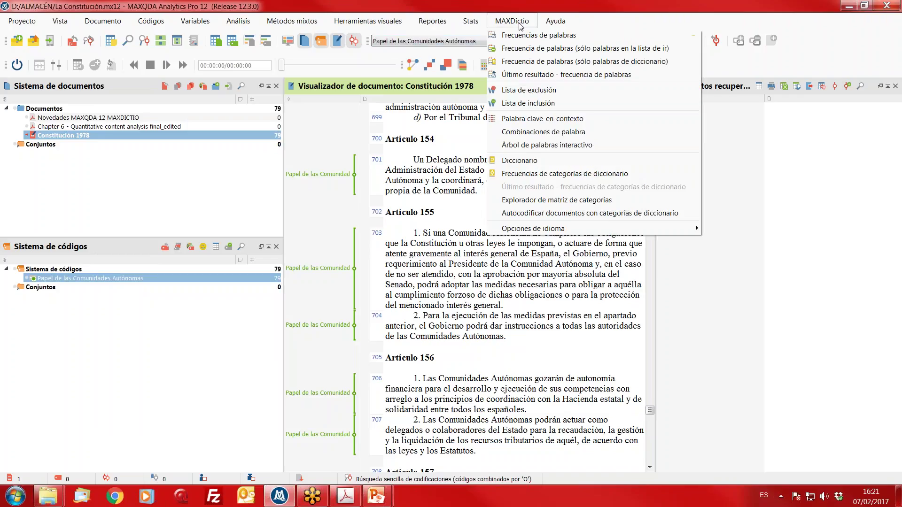
pyautogui.click(554, 133)
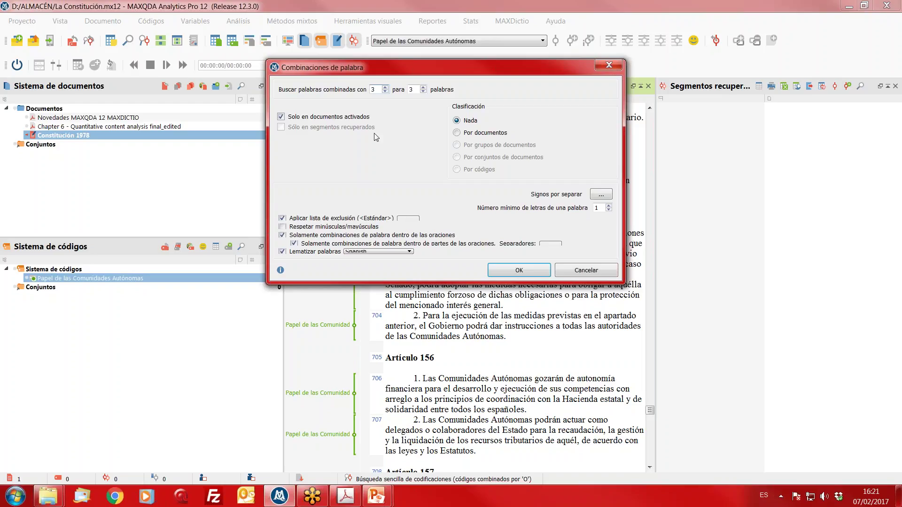
pyautogui.click(376, 250)
pyautogui.click(376, 249)
pyautogui.click(519, 271)
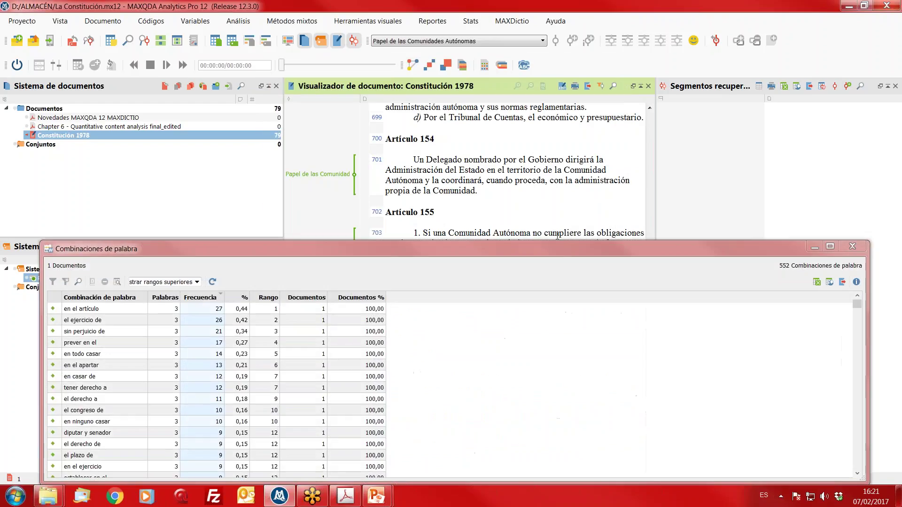
# Enlarge the word combinations window, look through the most frequent combinations, and close it
pyautogui.moveTo(375, 288); pyautogui.dragTo(490, 50)
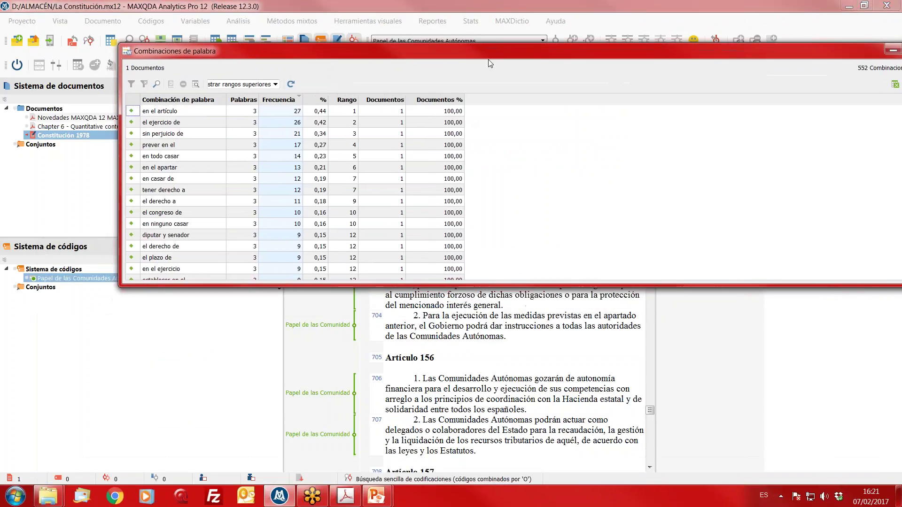
pyautogui.moveTo(430, 288); pyautogui.dragTo(441, 451)
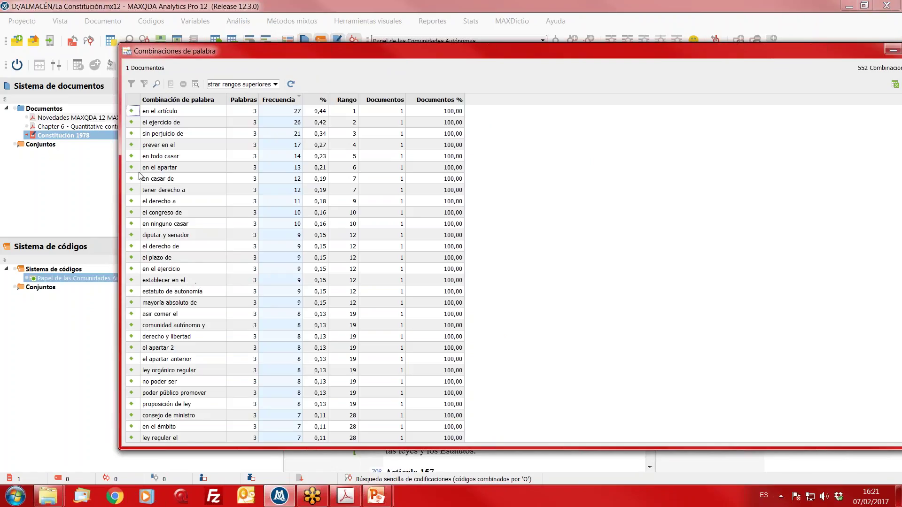
pyautogui.scroll(-12, 189, 230)
pyautogui.scroll(-6, 255, 367)
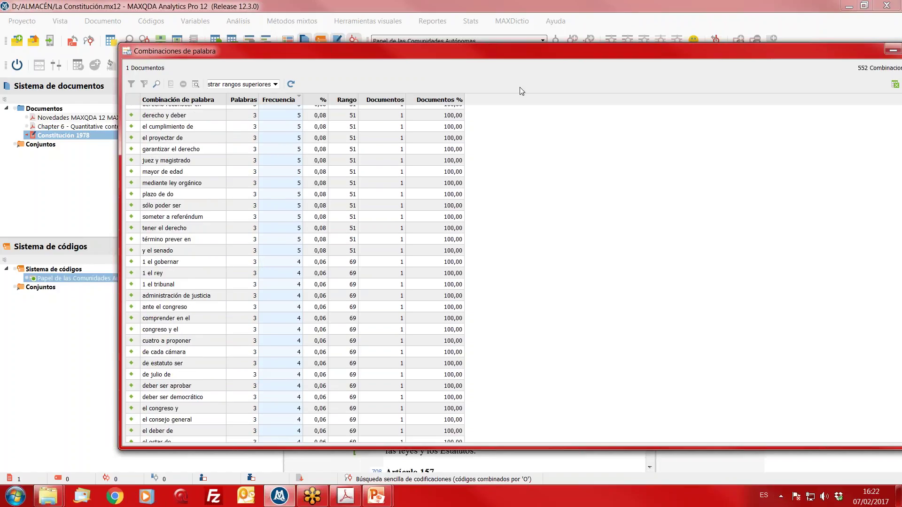
pyautogui.moveTo(536, 49); pyautogui.dragTo(312, 144)
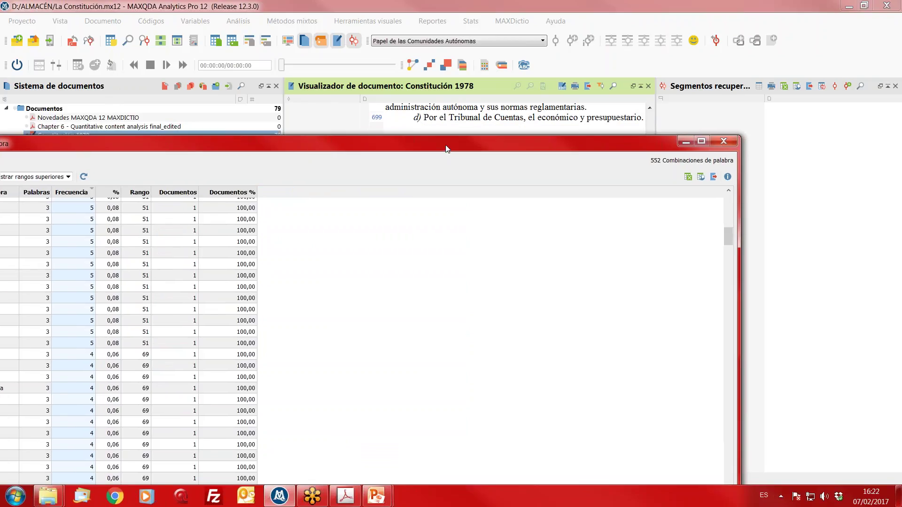
pyautogui.moveTo(446, 148); pyautogui.dragTo(360, 180)
pyautogui.click(635, 171)
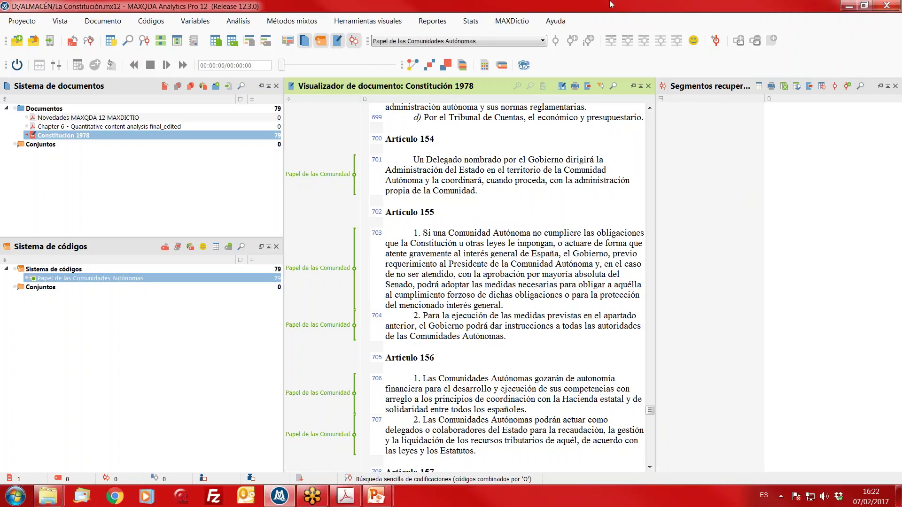
# Replace the keyword-in-context search term with "ejército", run the search in the activated document, and close its results
pyautogui.click(498, 27)
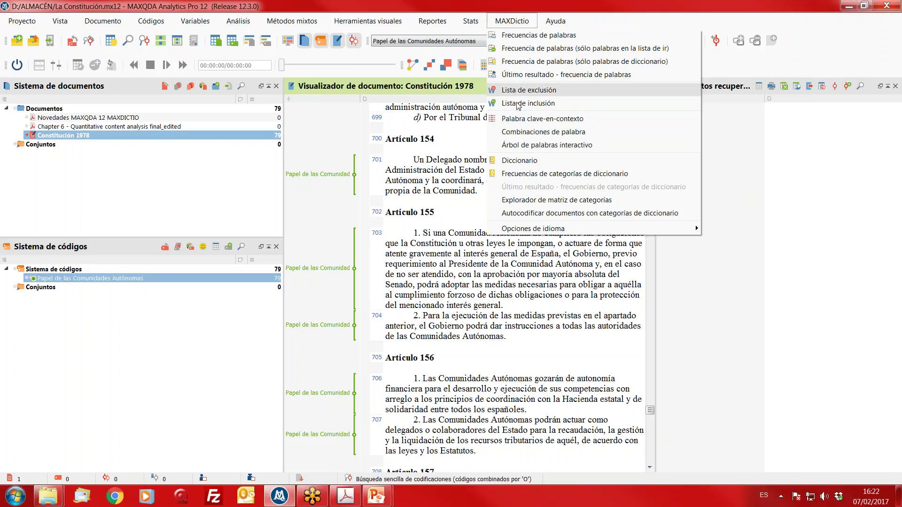
pyautogui.click(508, 119)
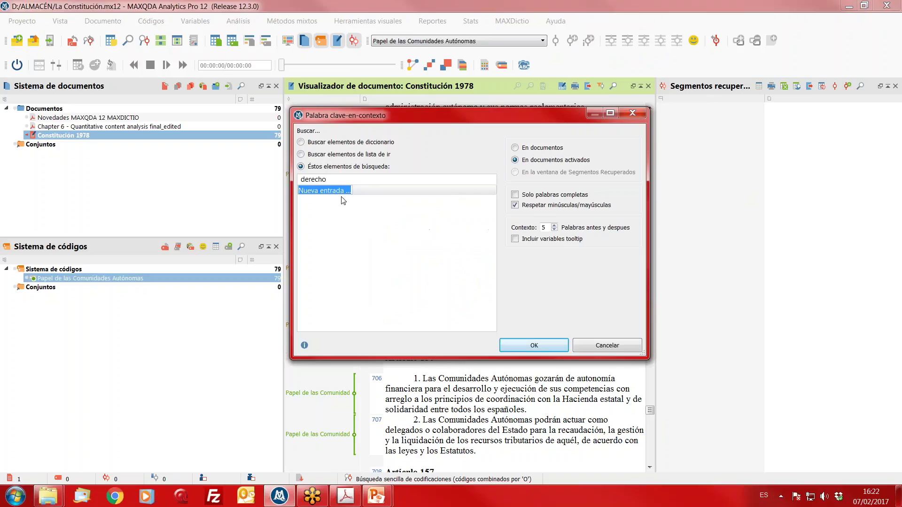
pyautogui.doubleClick(357, 180)
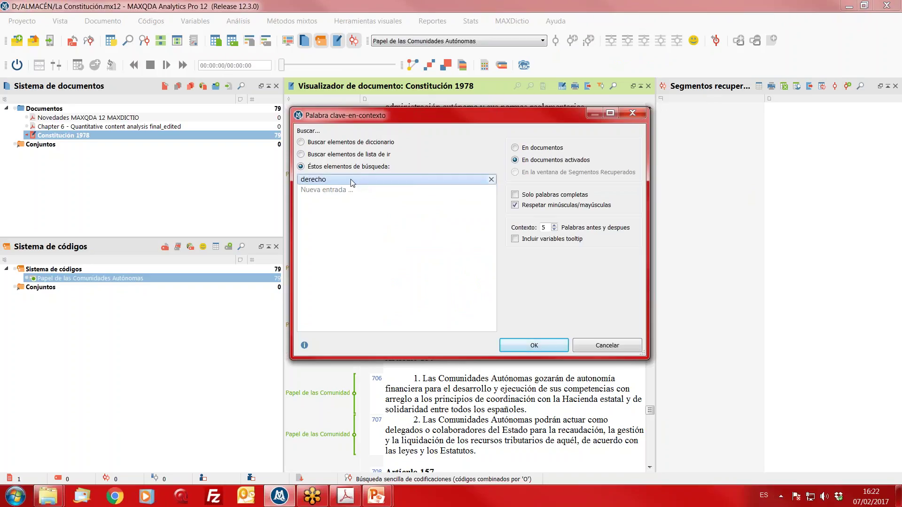
pyautogui.write('ejército')
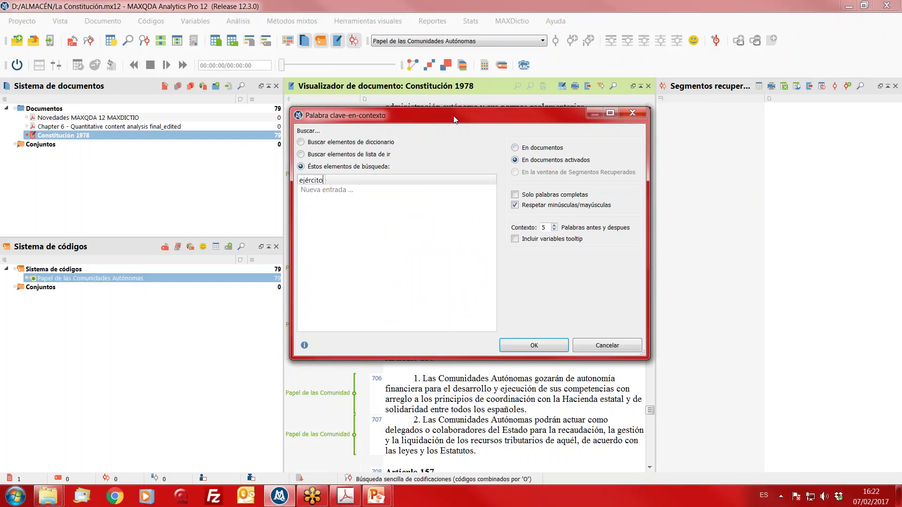
pyautogui.press('Return')
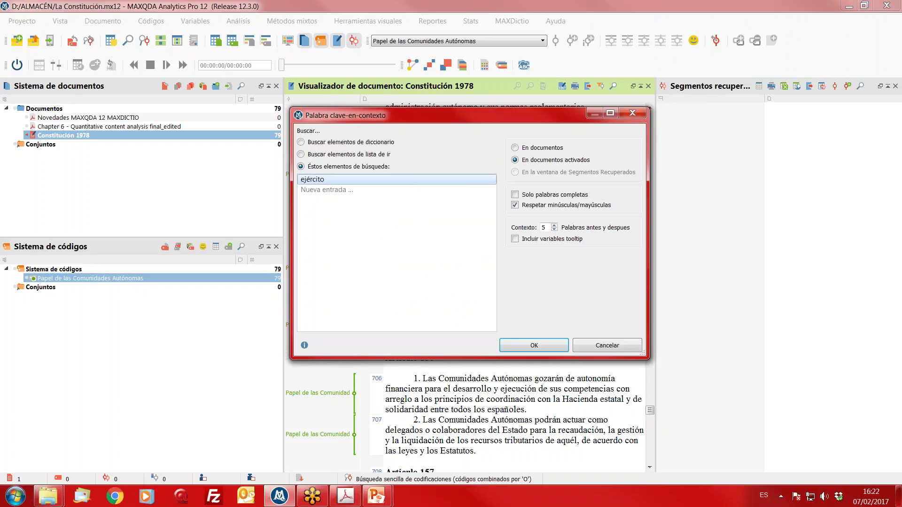
pyautogui.click(548, 348)
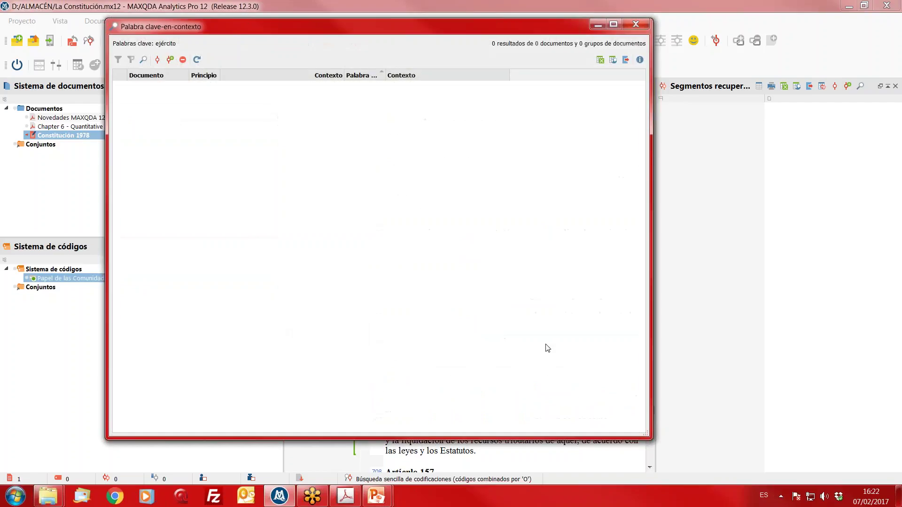
pyautogui.click(641, 26)
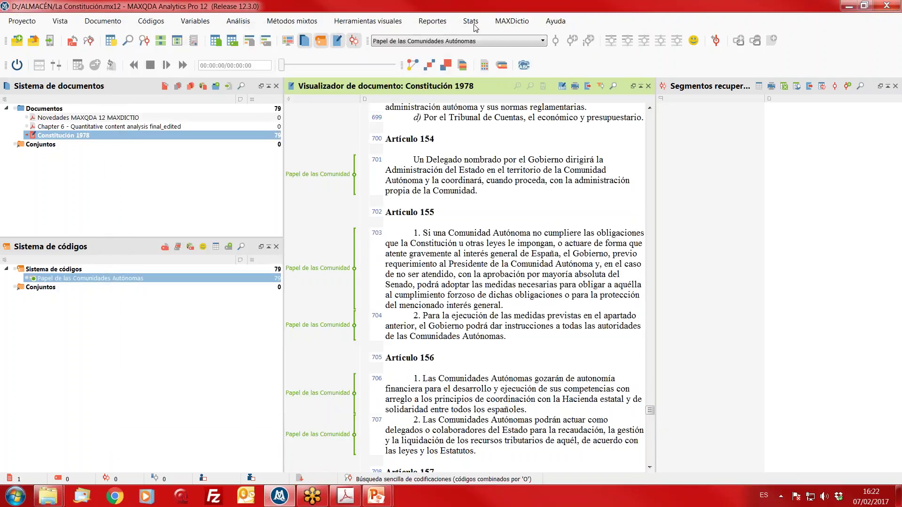
# Rerun the keyword-in-context search for "ejército" in the activated document with case sensitivity turned off
pyautogui.click(498, 22)
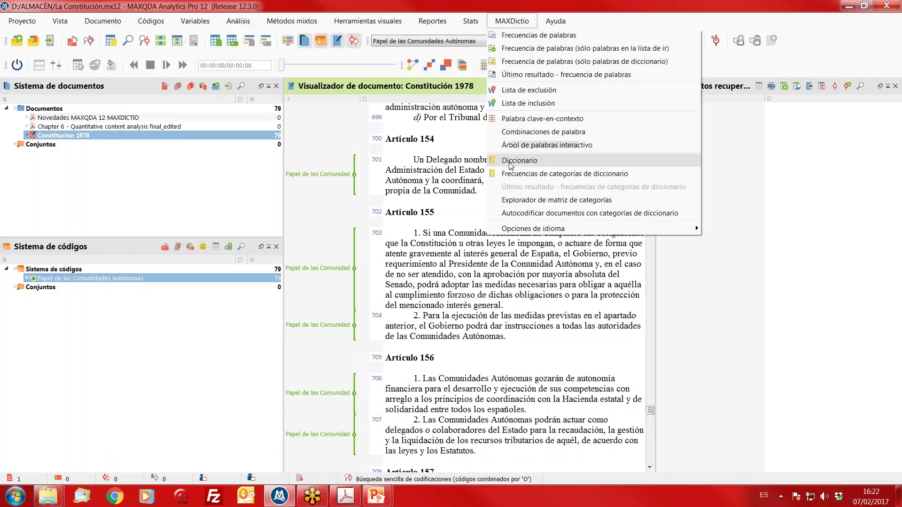
pyautogui.click(520, 118)
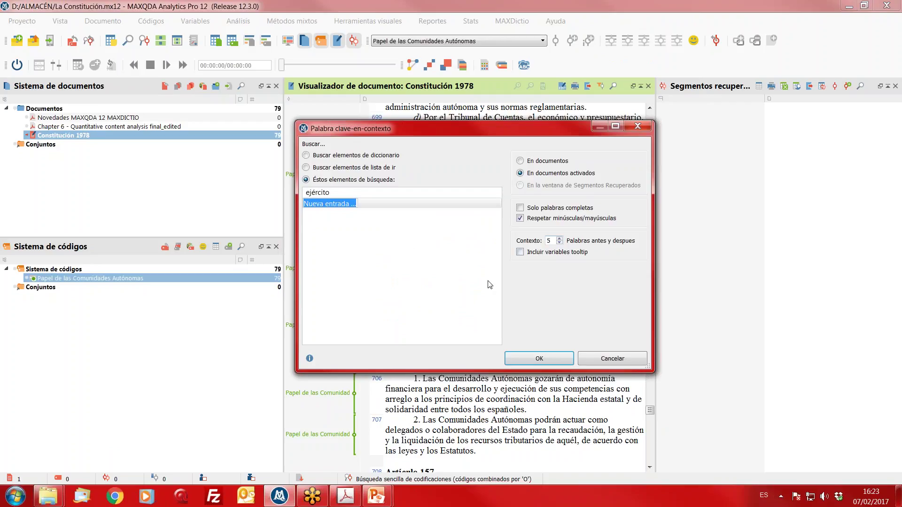
pyautogui.click(308, 193)
pyautogui.click(308, 193)
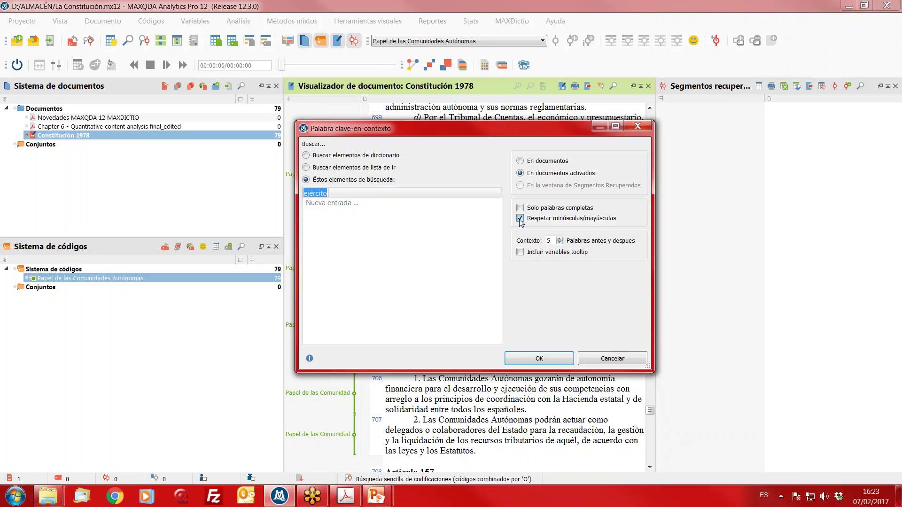
pyautogui.click(538, 358)
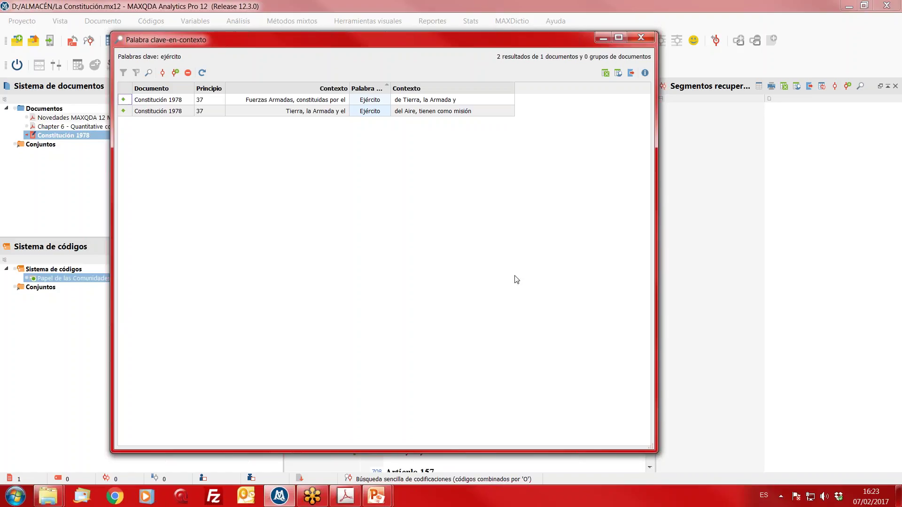
# Shrink the results window to uncover the document, view both "Ejército" hits in their original text, and close the results
pyautogui.moveTo(662, 462); pyautogui.dragTo(651, 133)
pyautogui.click(331, 101)
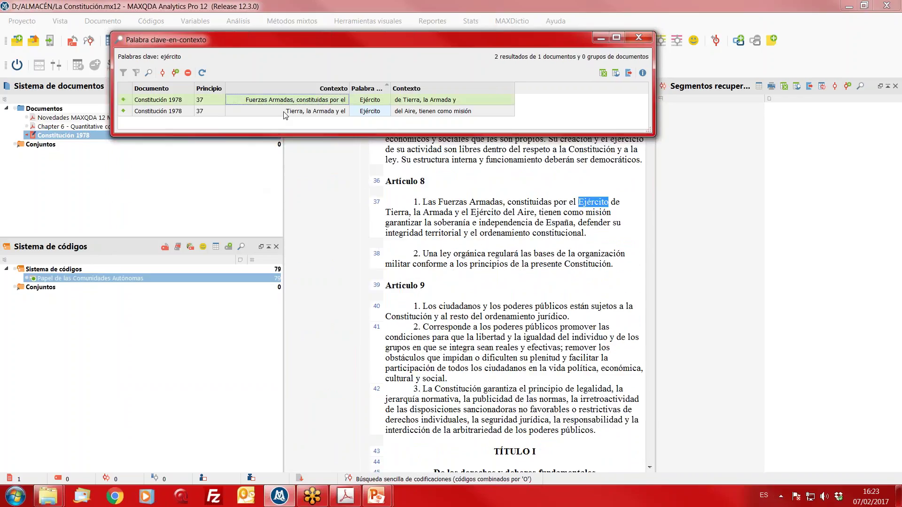
pyautogui.click(284, 112)
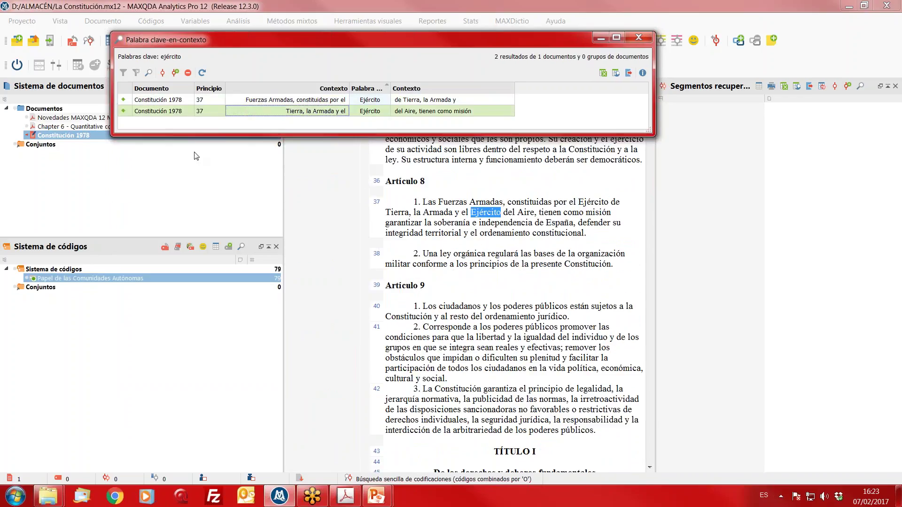
pyautogui.click(638, 38)
# Create an interactive word tree for Constitución 1978, replacing the Chapter 6 document in the selection
pyautogui.click(522, 23)
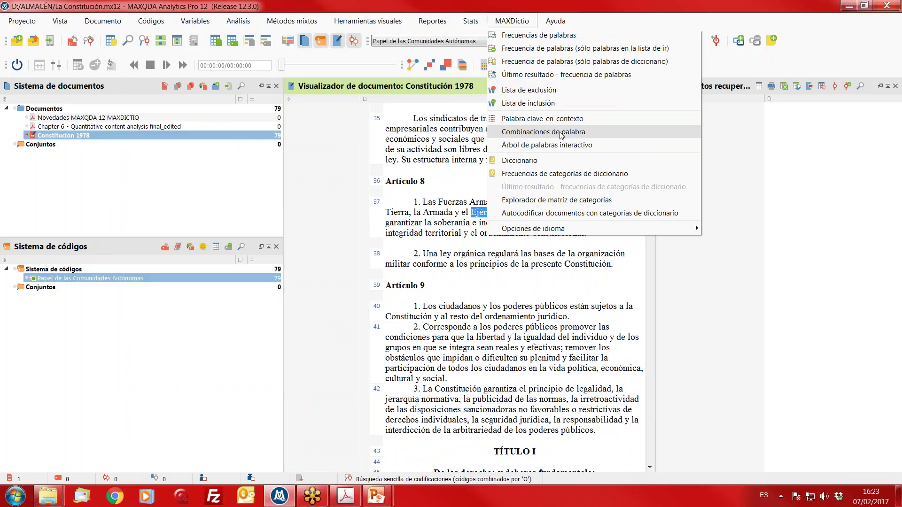
pyautogui.click(567, 147)
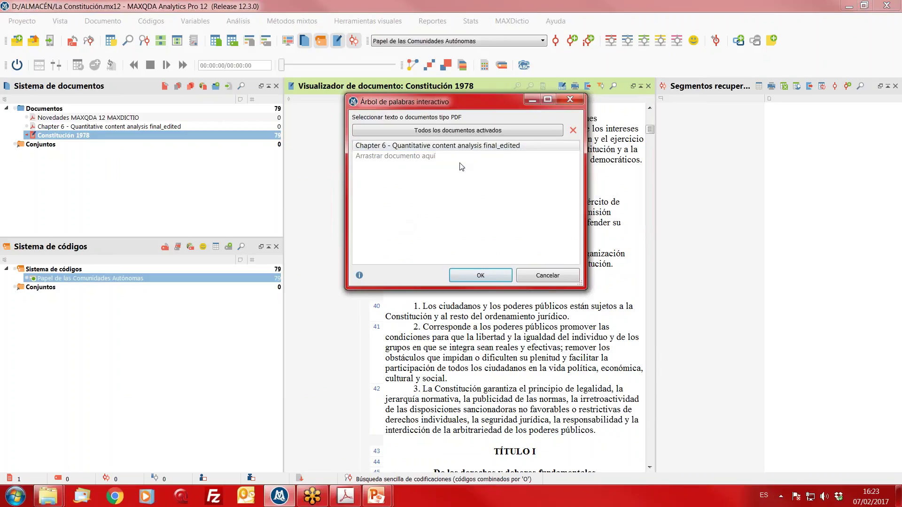
pyautogui.click(576, 147)
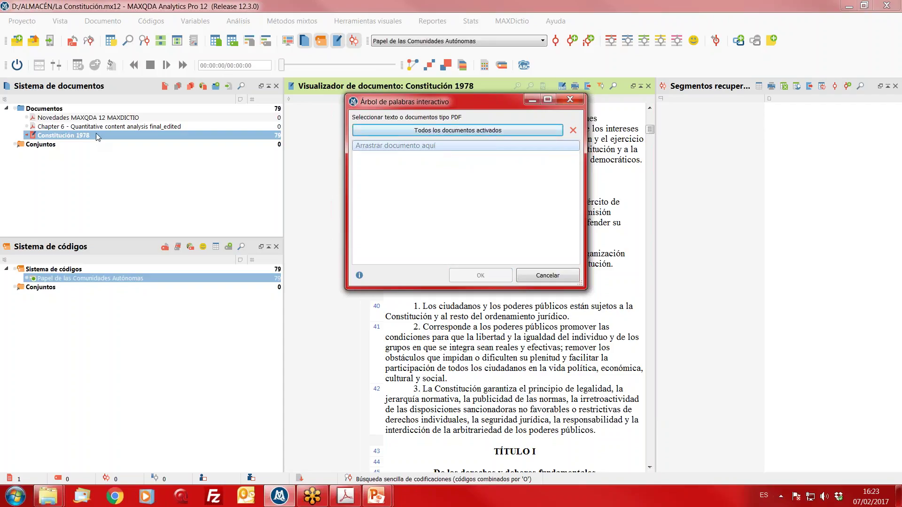
pyautogui.moveTo(97, 136); pyautogui.dragTo(428, 186)
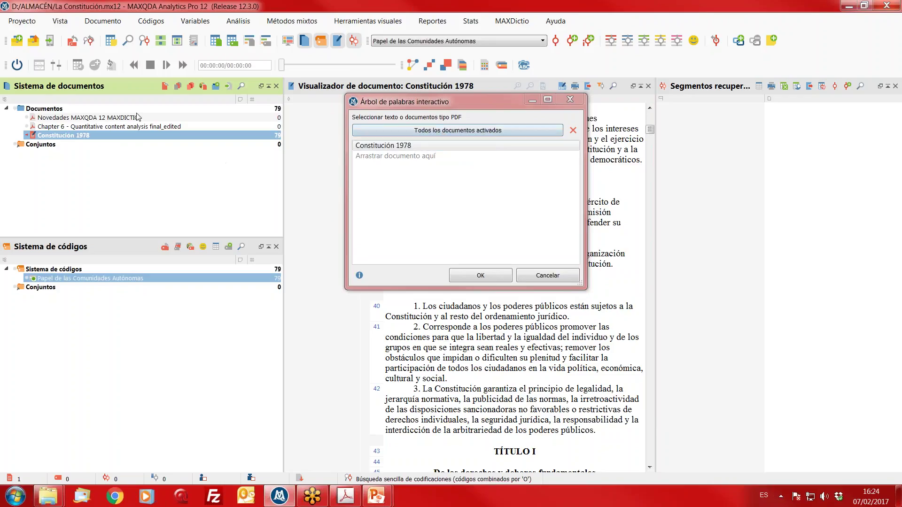
pyautogui.click(494, 279)
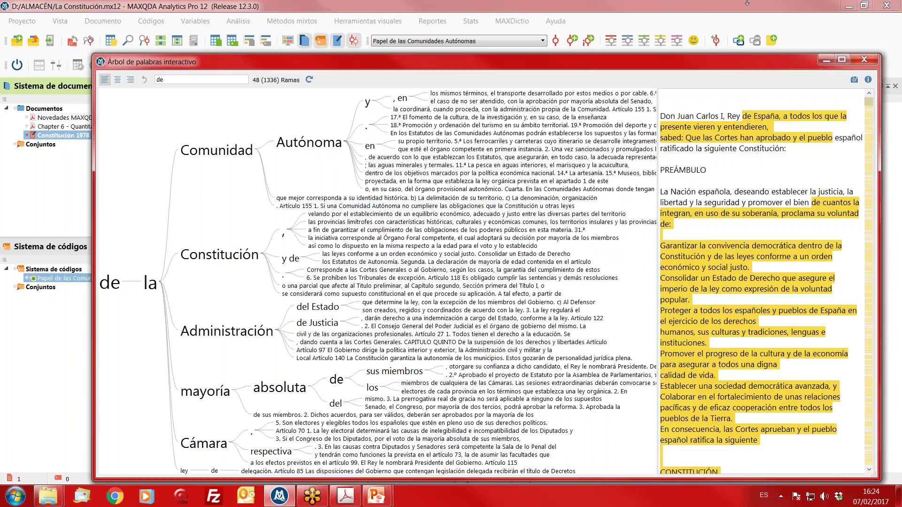
# Maximize the word tree, explore the "de la Cámara" branch, and return to the tree for "de"
pyautogui.doubleClick(582, 60)
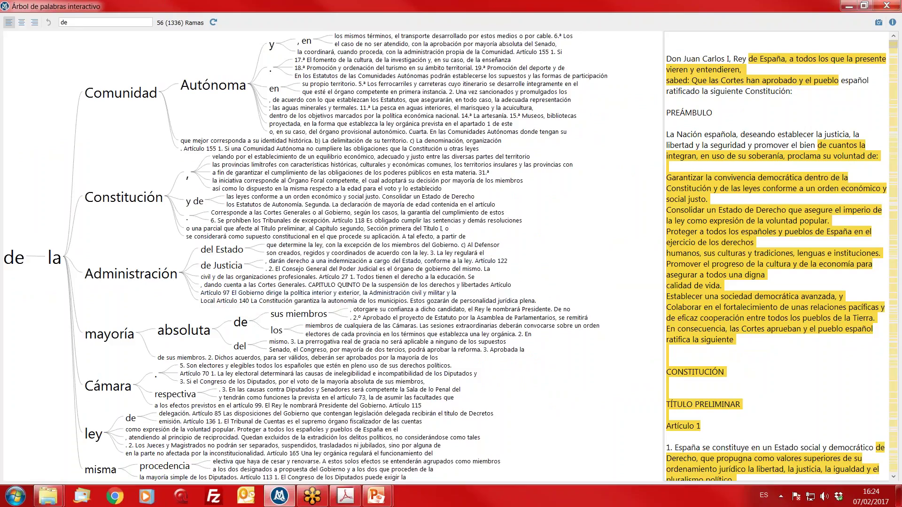
pyautogui.click(113, 388)
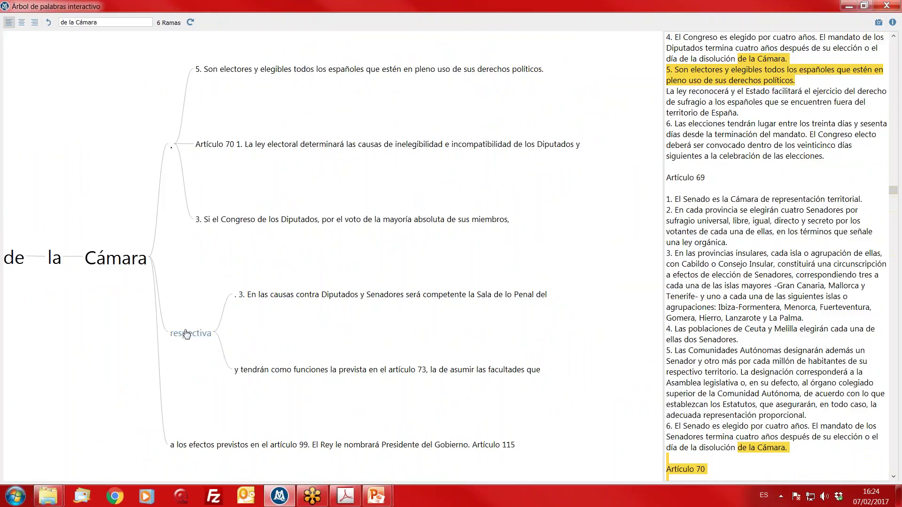
pyautogui.click(49, 24)
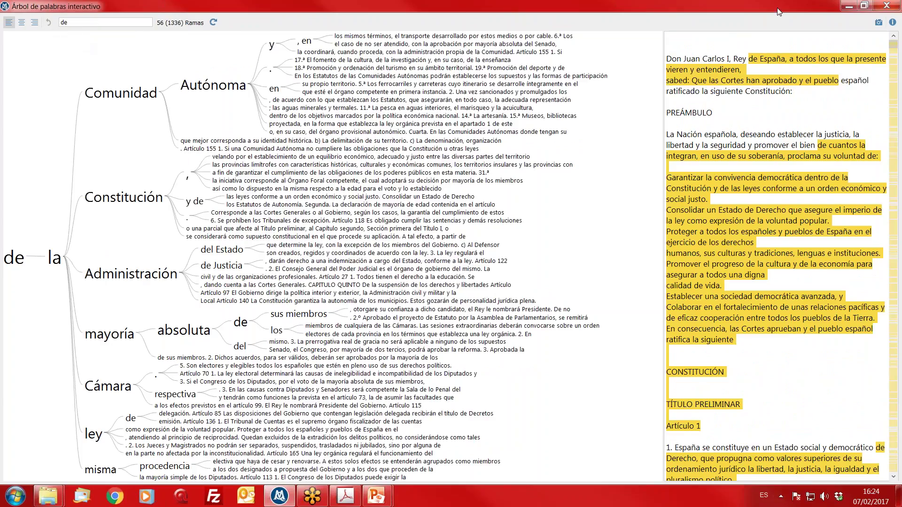